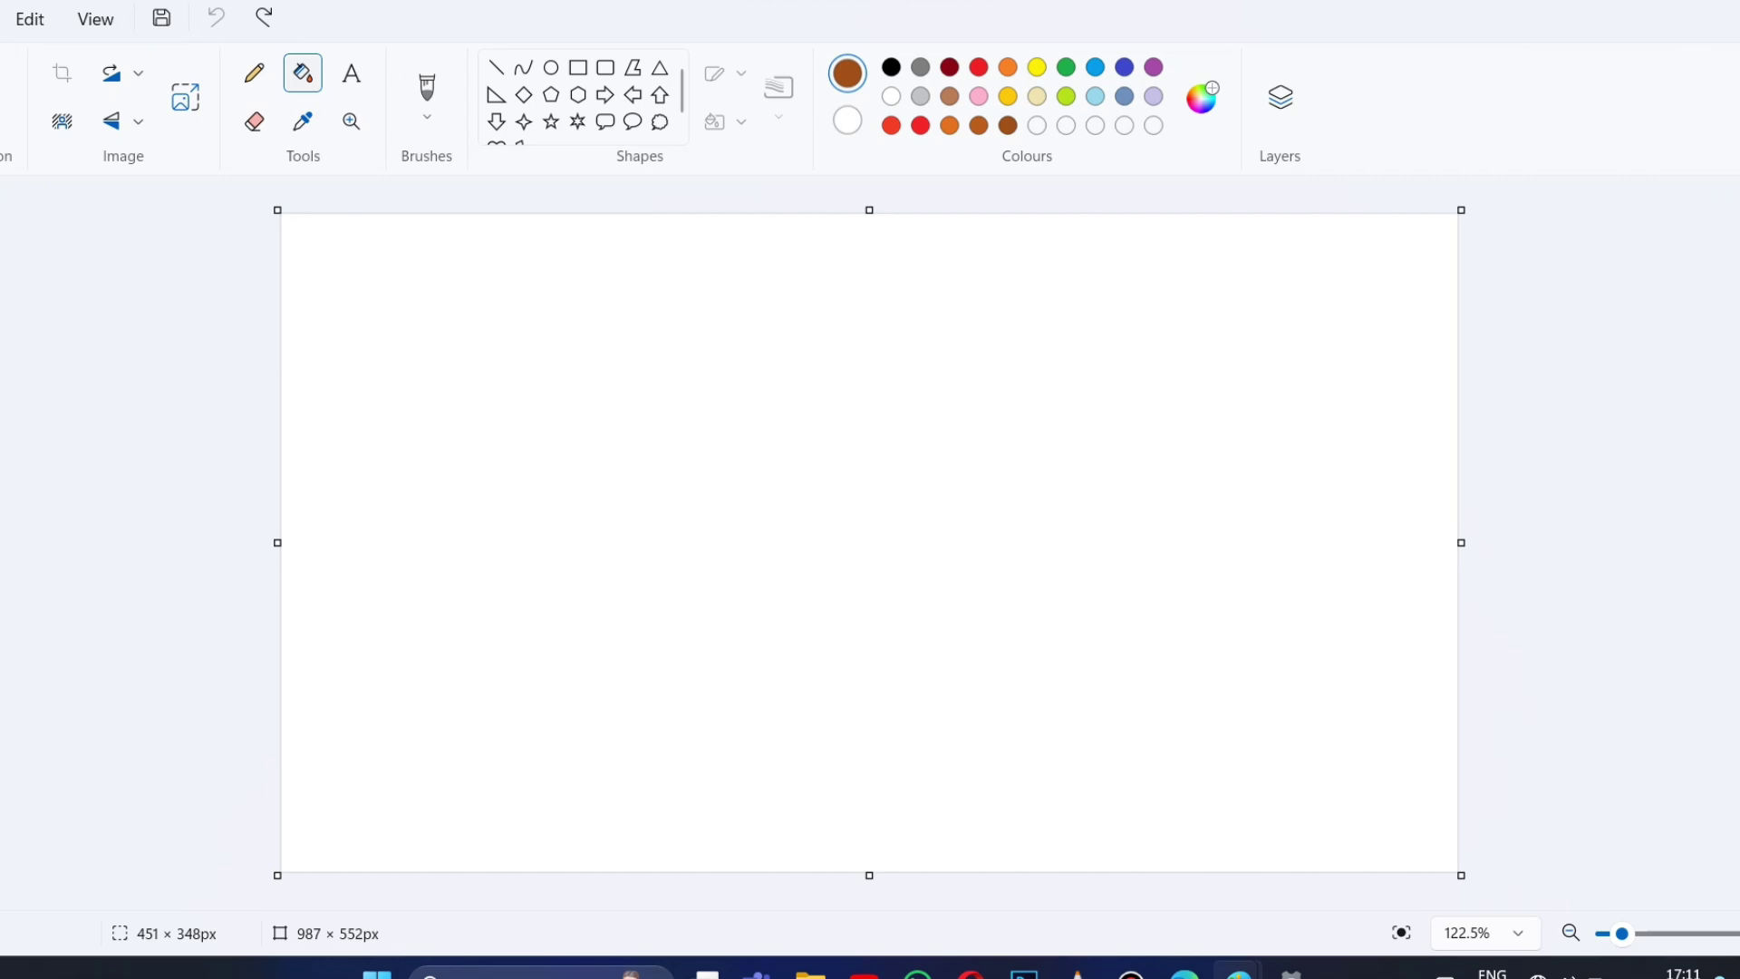
Draw a light turquoise diagonal line across the canvas's lower-right corner and fill that corner with pale cyan.
click(1095, 97)
click(496, 67)
mouse_move(1441, 553)
mouse_down()
mouse_move(1084, 831)
mouse_move(857, 902)
mouse_up()
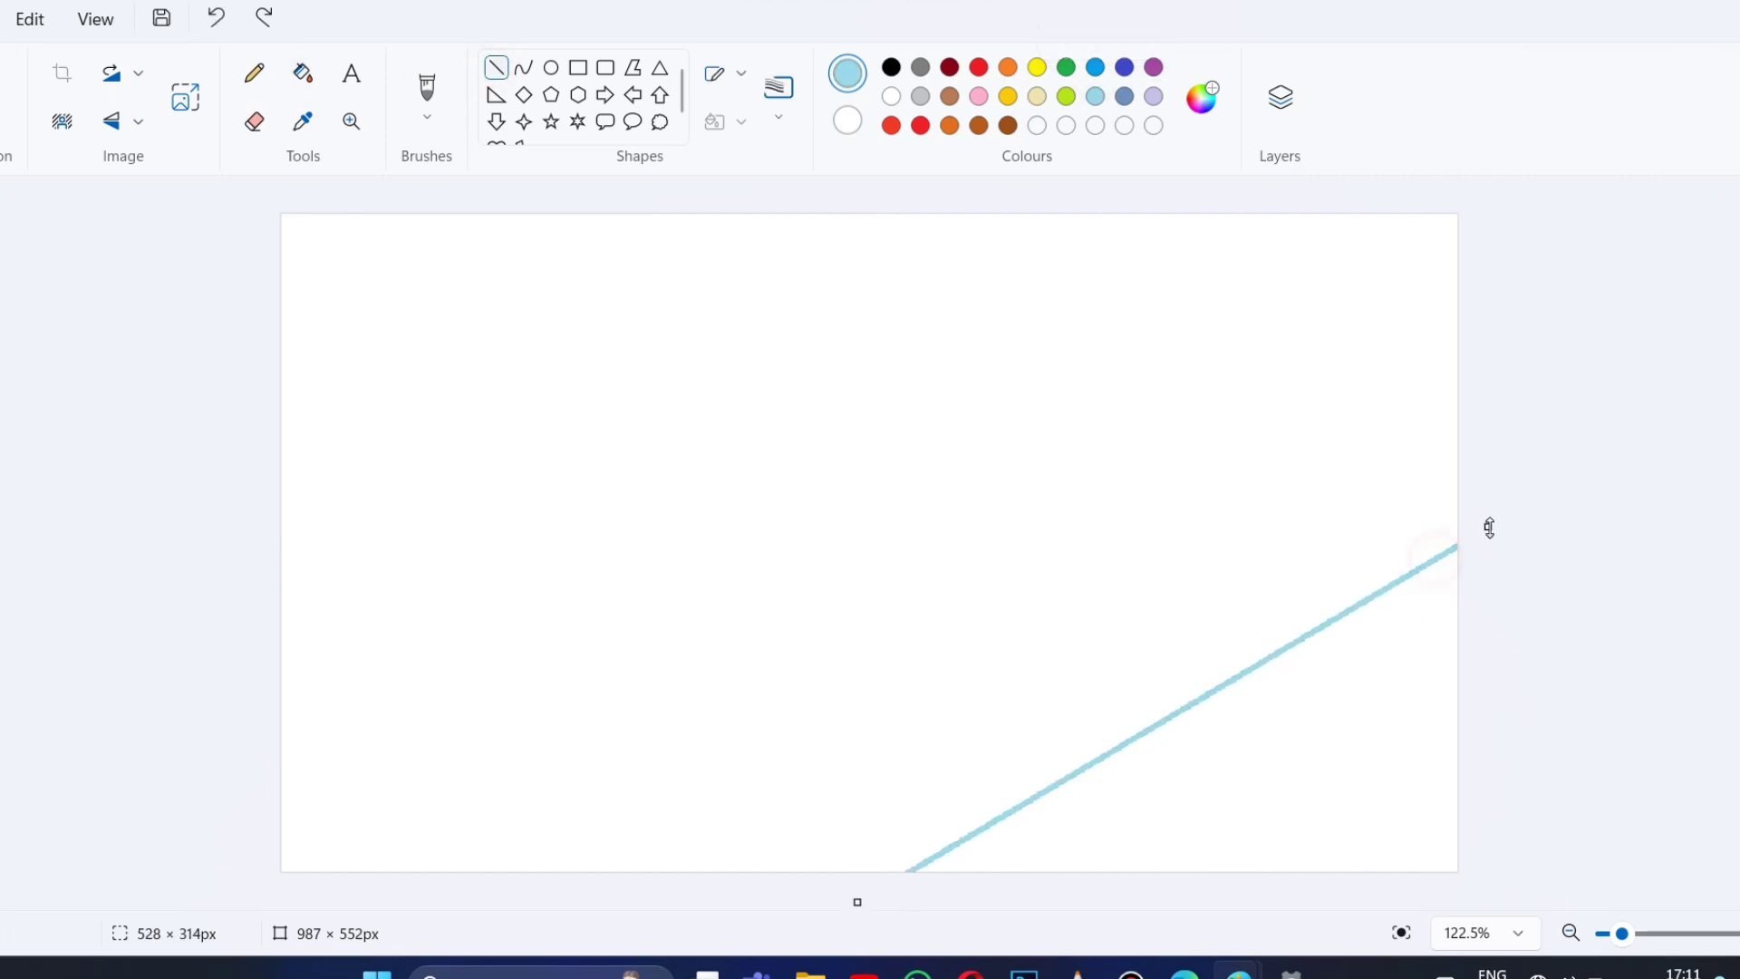
click(1201, 96)
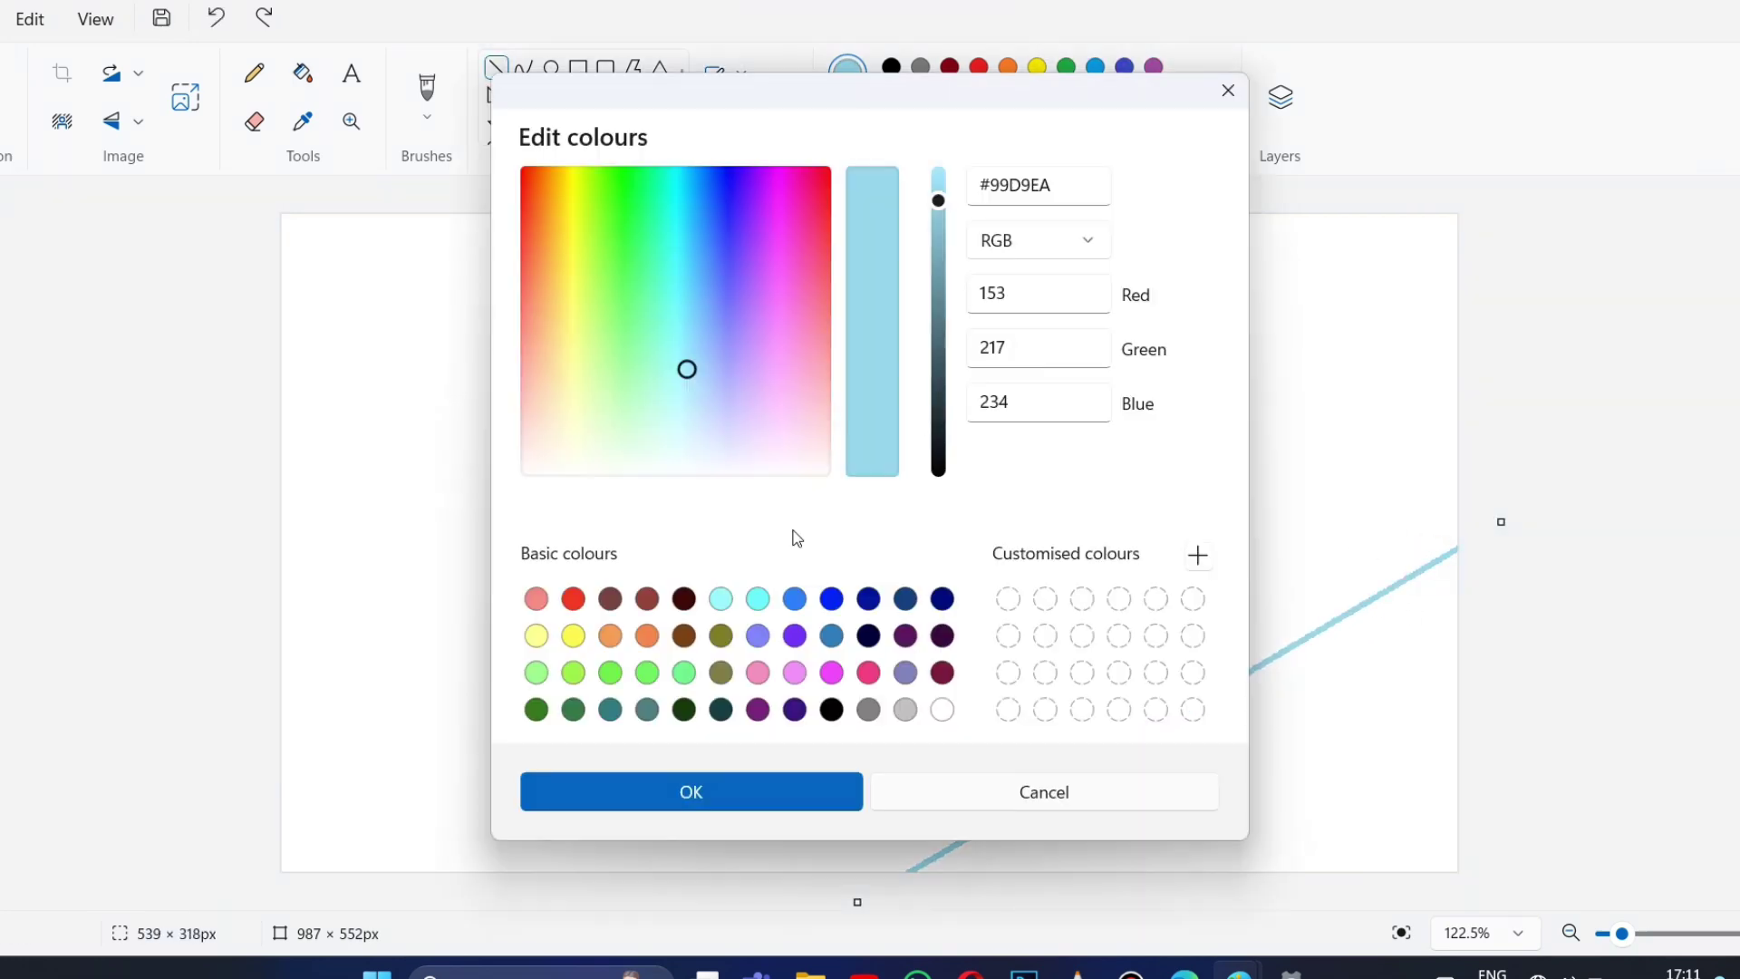
click(728, 795)
click(303, 73)
click(1296, 723)
Fill the remaining white area of the canvas with the bright aqua basic colour.
click(1201, 96)
click(759, 598)
click(722, 792)
click(720, 567)
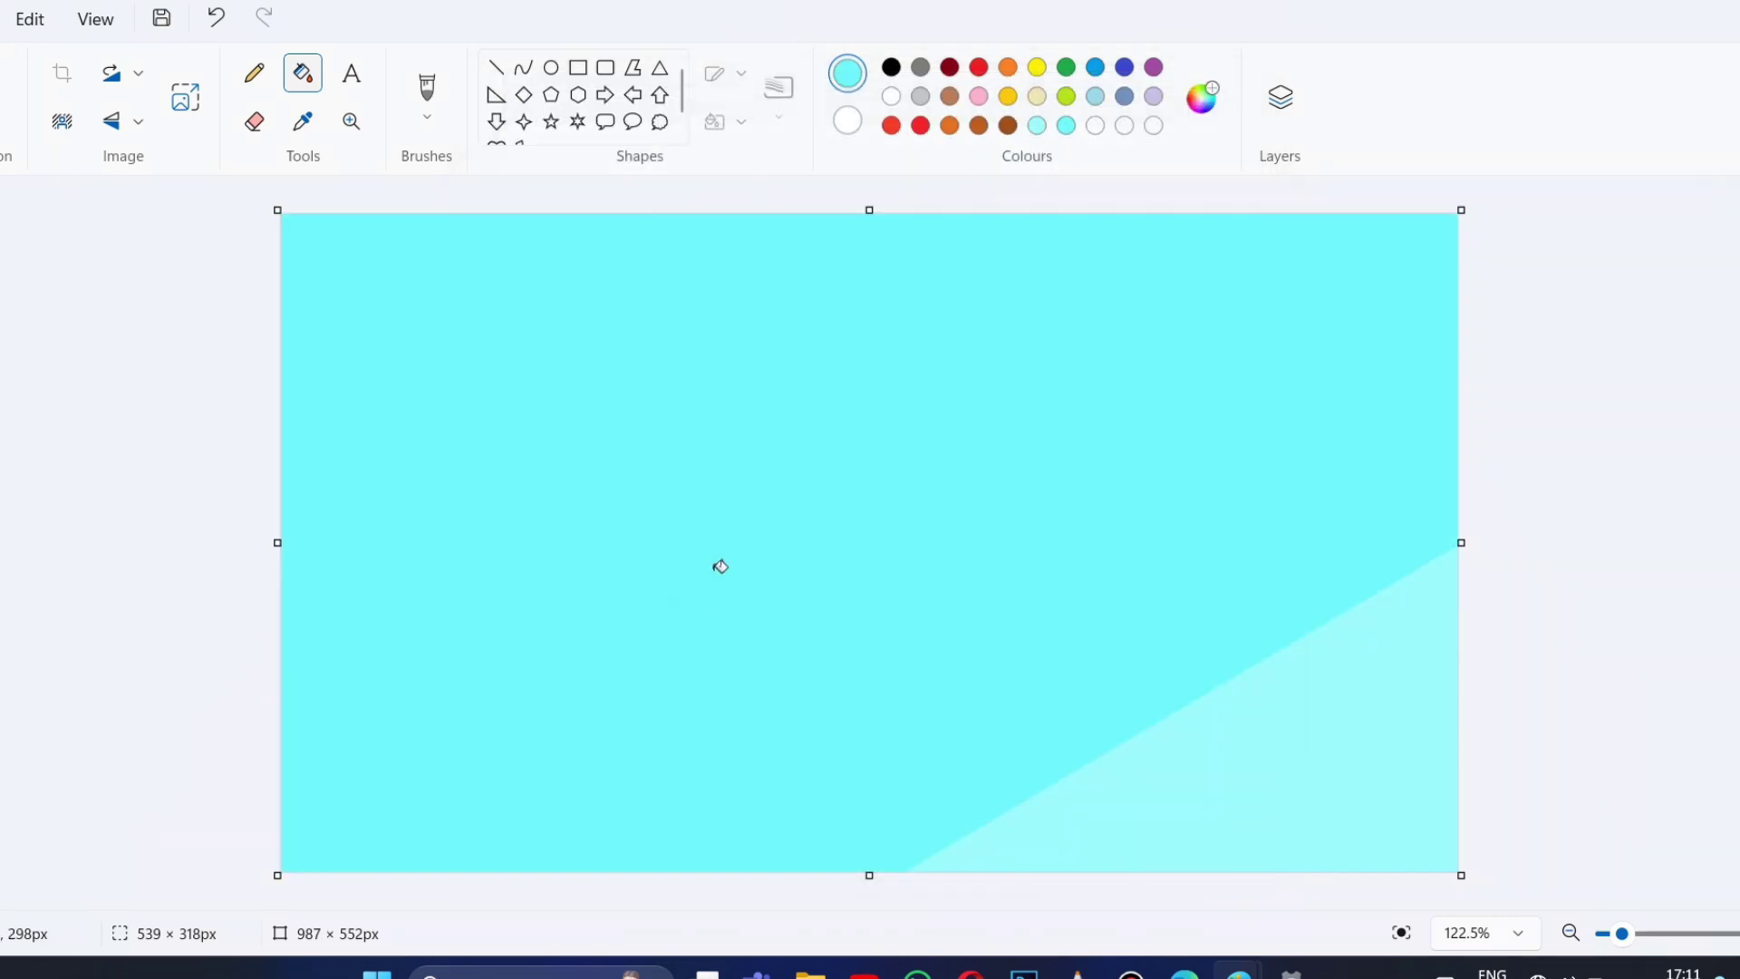
Draw a long diagonal line across the canvas in blue #3487FF and fill the area above it with the same colour.
click(1202, 96)
click(940, 195)
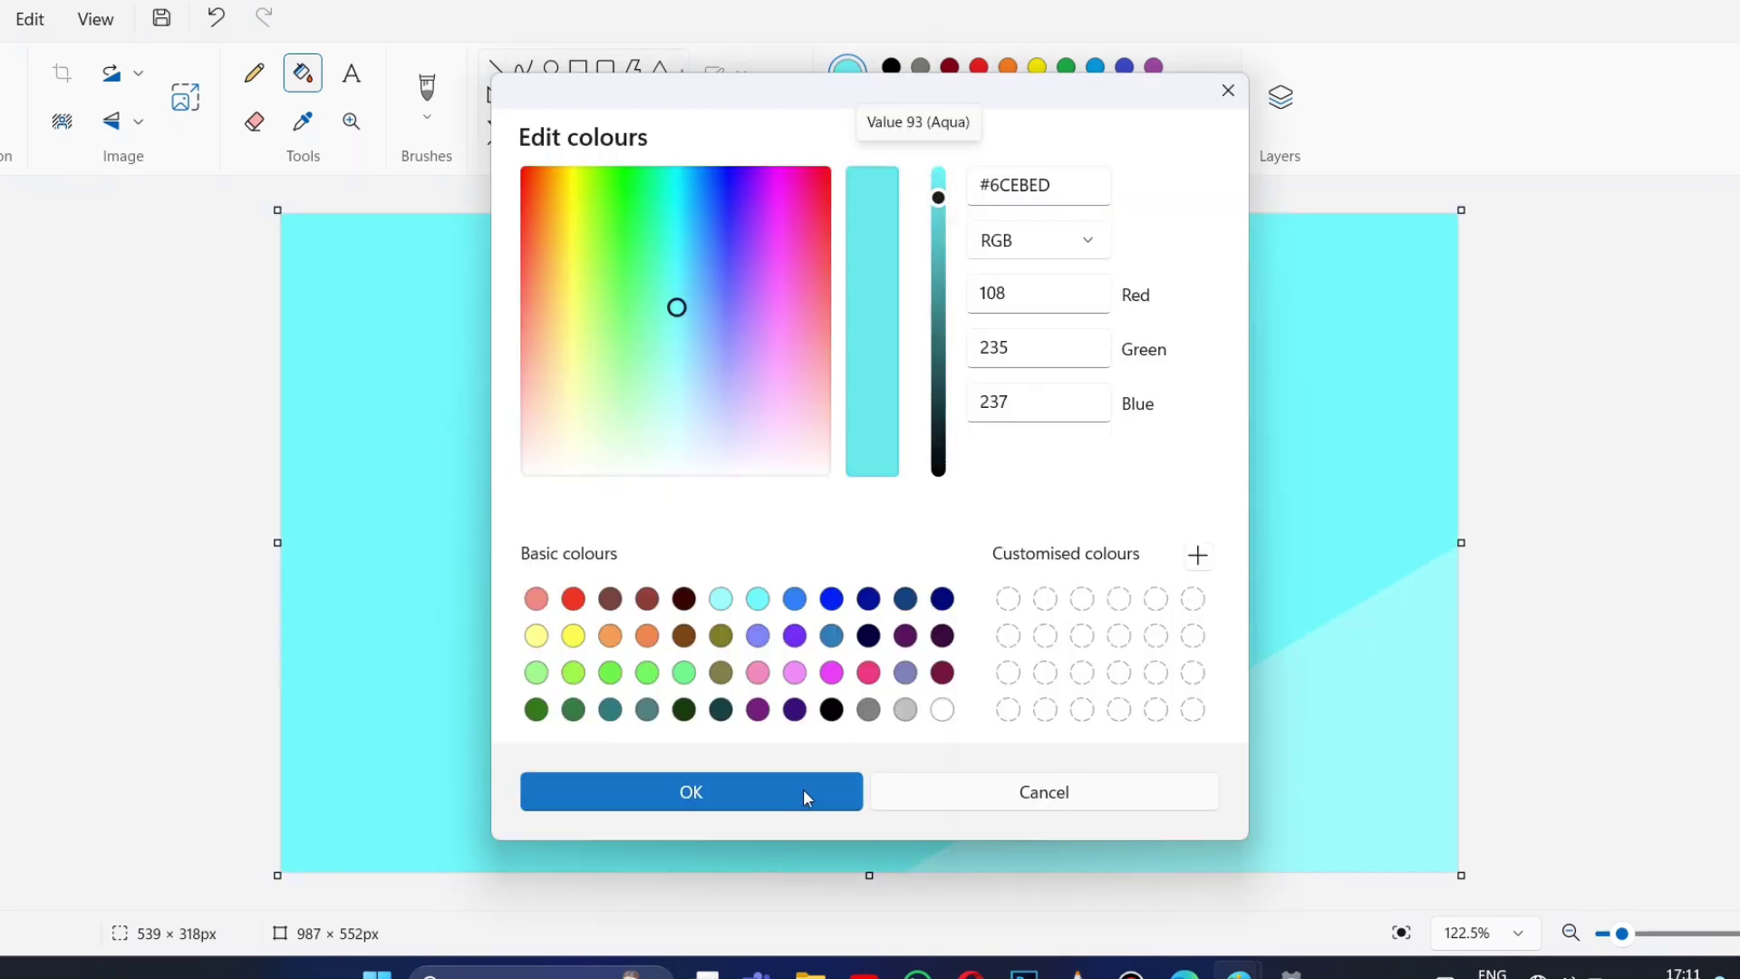
click(795, 598)
drag(948, 189, 943, 171)
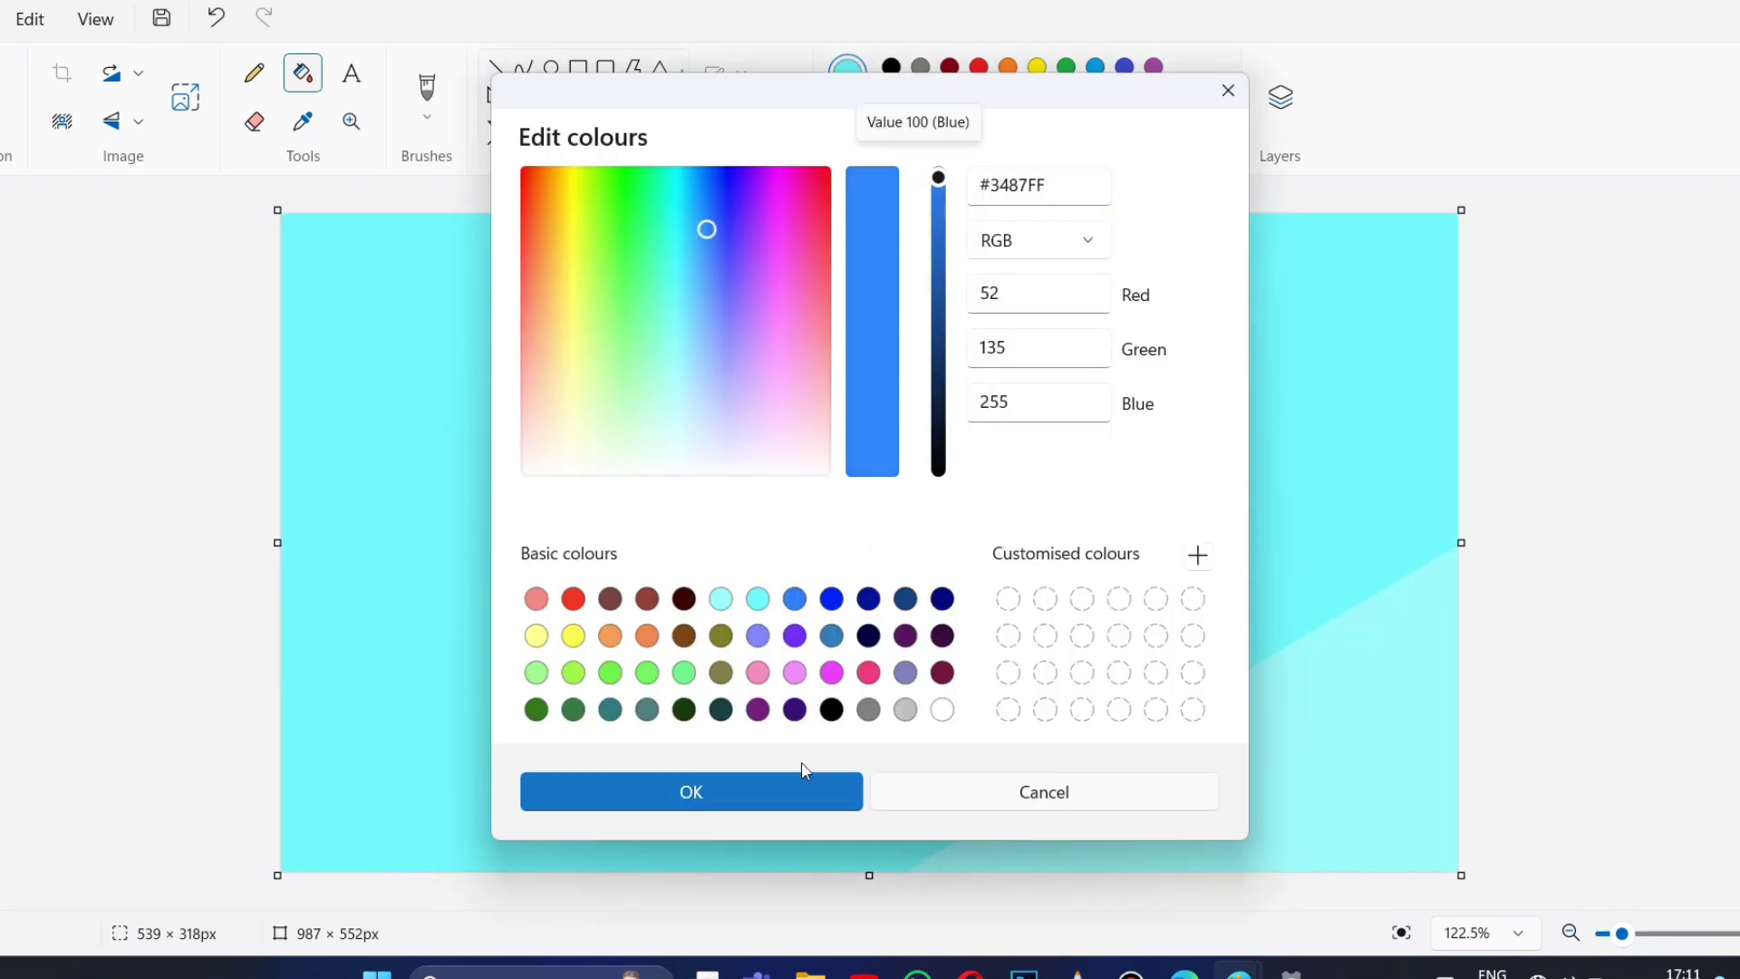
click(802, 789)
click(496, 67)
mouse_move(1375, 245)
mouse_down()
mouse_move(1072, 478)
mouse_move(419, 870)
mouse_up()
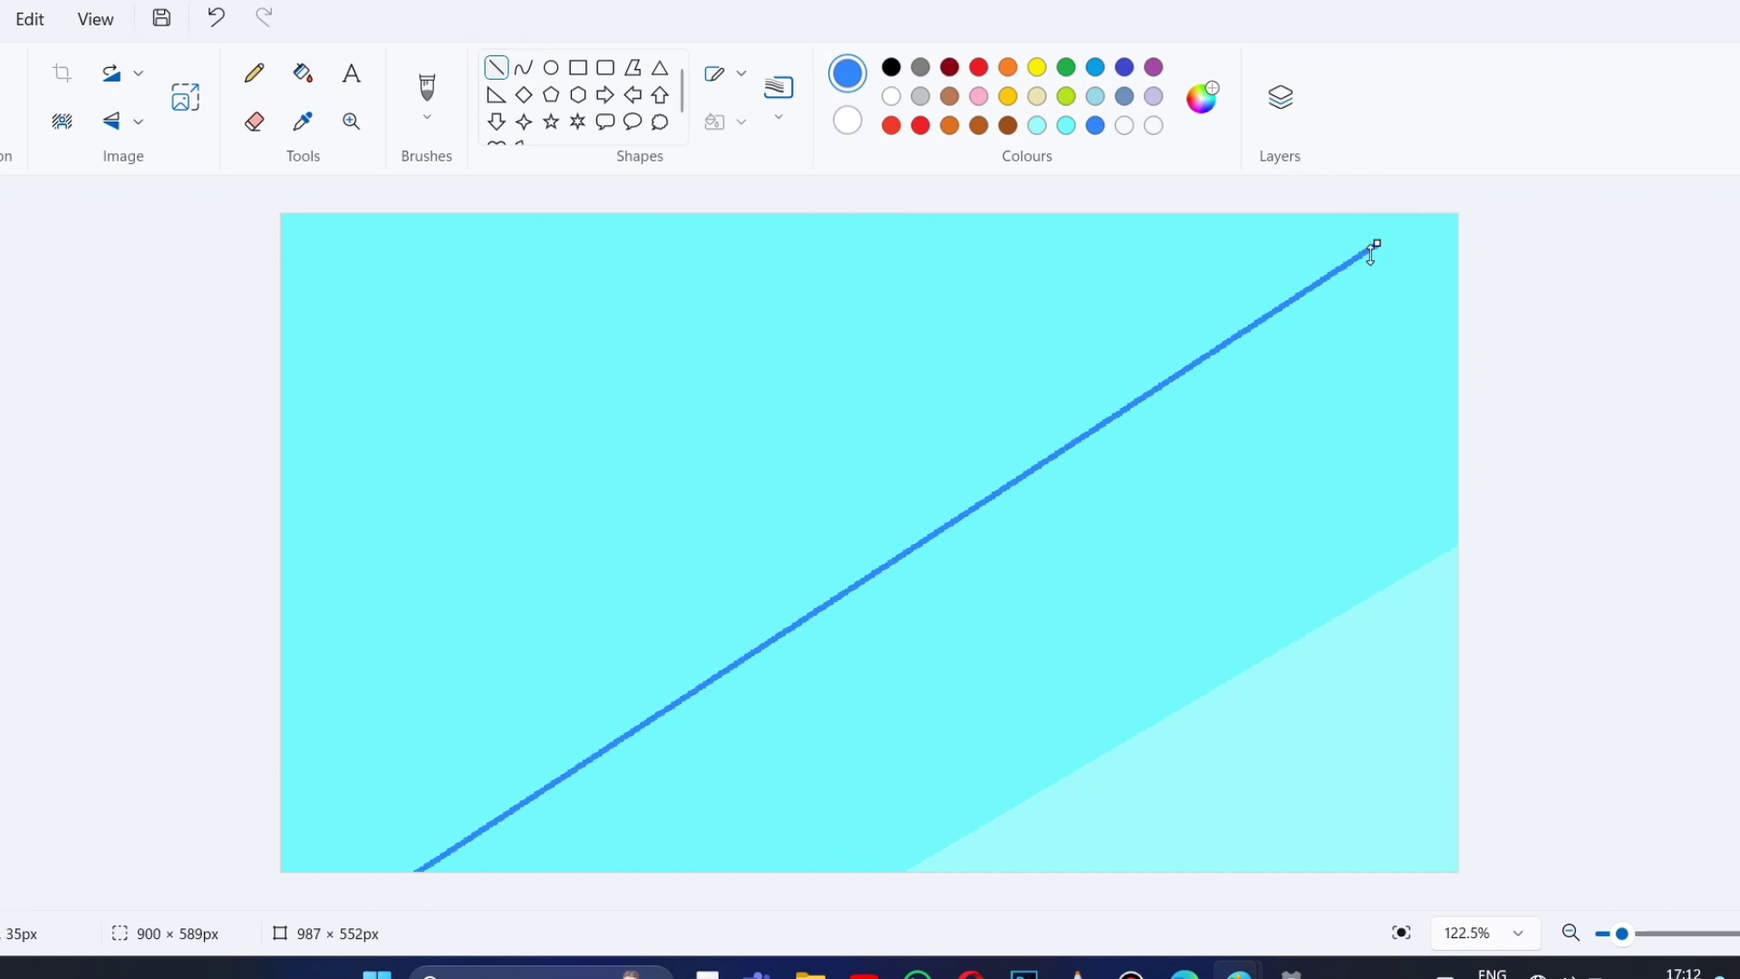
click(303, 72)
click(535, 396)
Draw a diagonal line across the canvas's upper-left corner in darker blue #2C73D9 and fill the corner with that colour.
click(1202, 96)
click(943, 218)
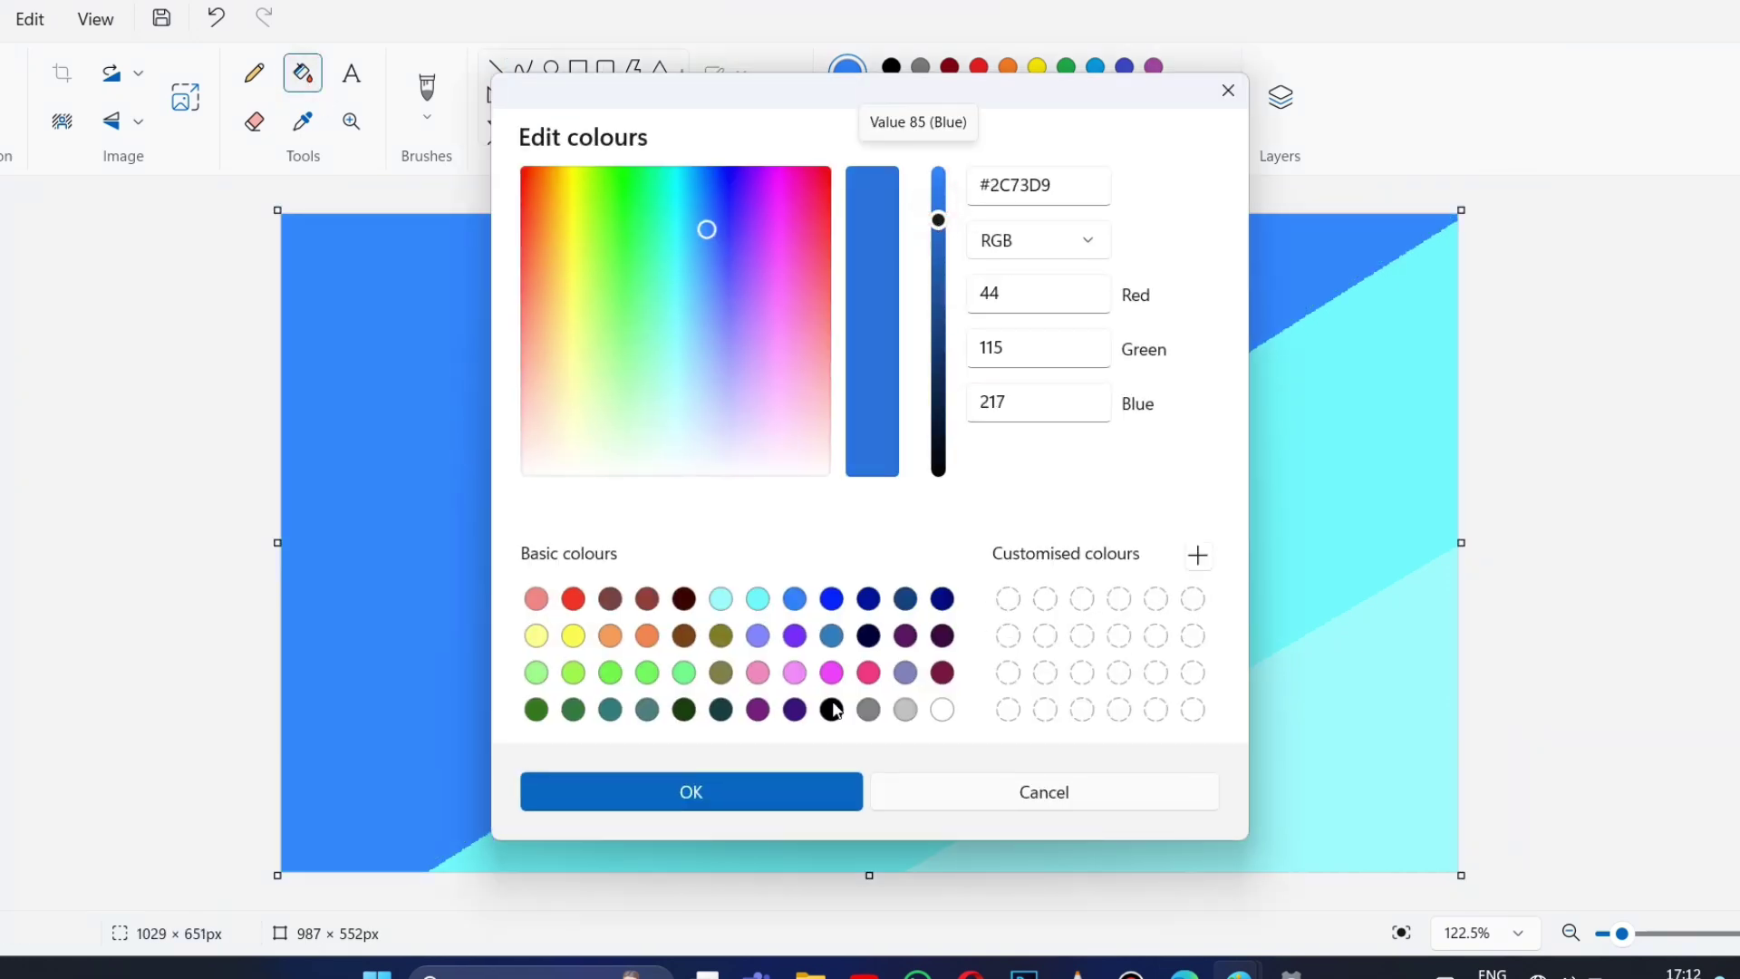
click(695, 776)
click(496, 67)
mouse_move(150, 750)
mouse_down()
mouse_move(786, 261)
mouse_move(940, 186)
mouse_up()
click(302, 72)
click(380, 299)
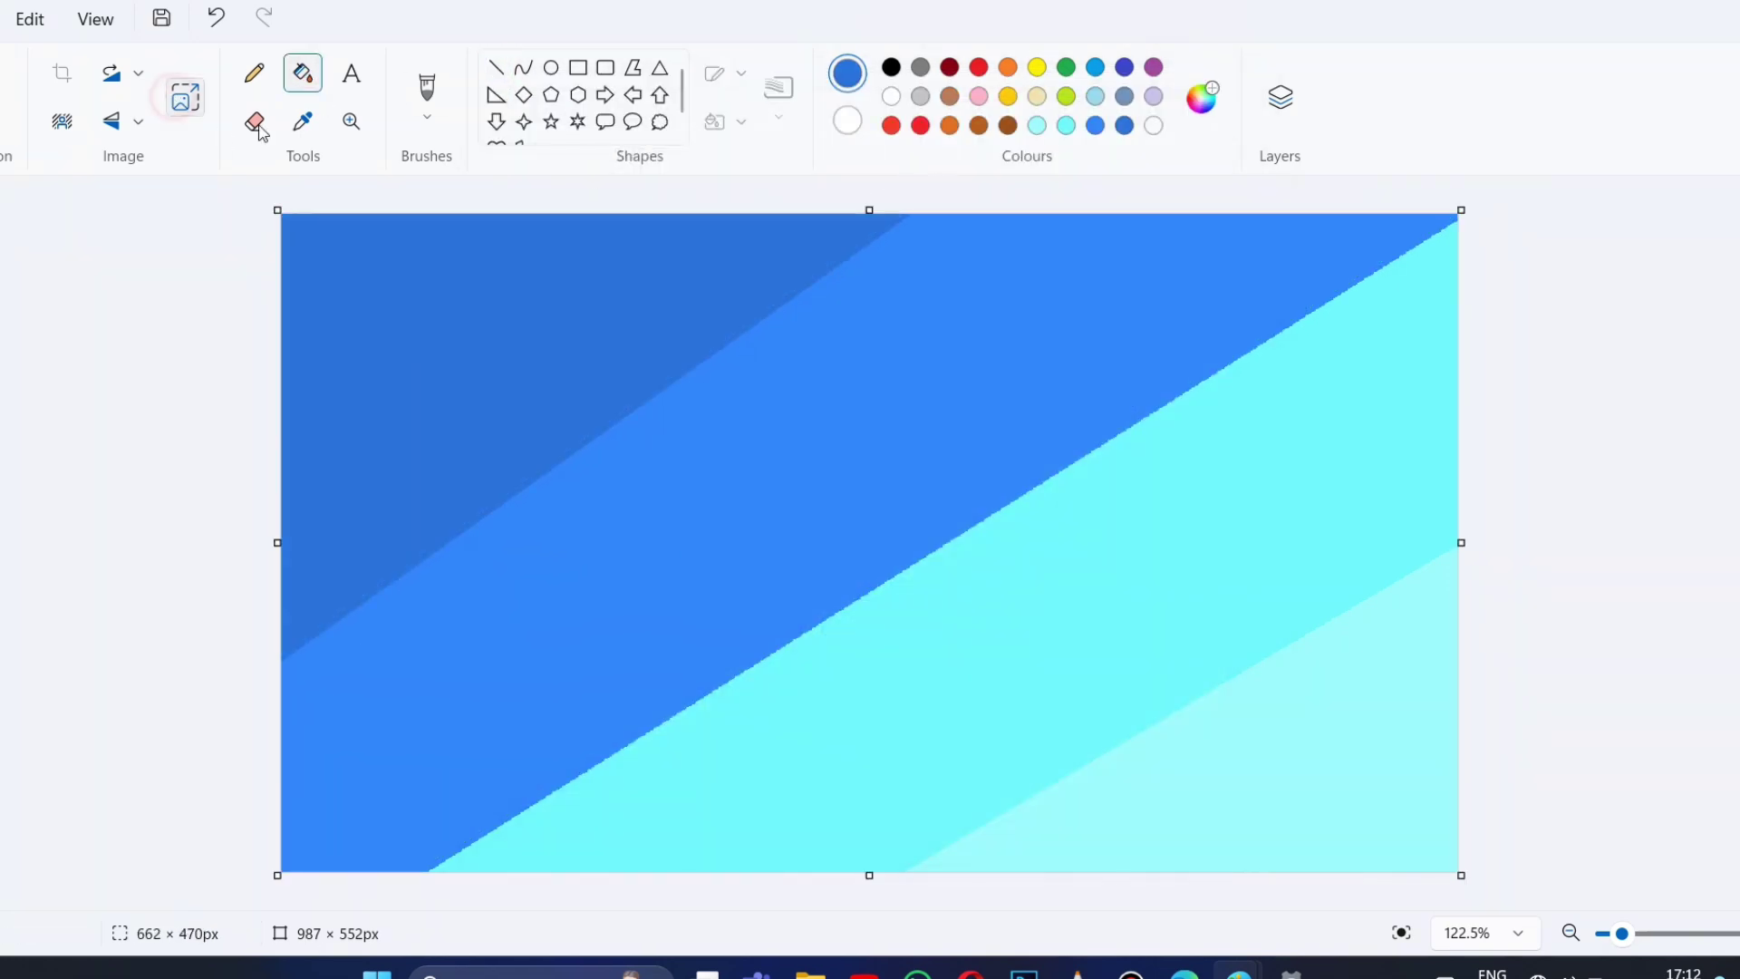
Resize the image to 1 pixel wide and back to 987 pixels to blend the bands into a vertical gradient.
click(185, 97)
double_click(820, 442)
text(1)
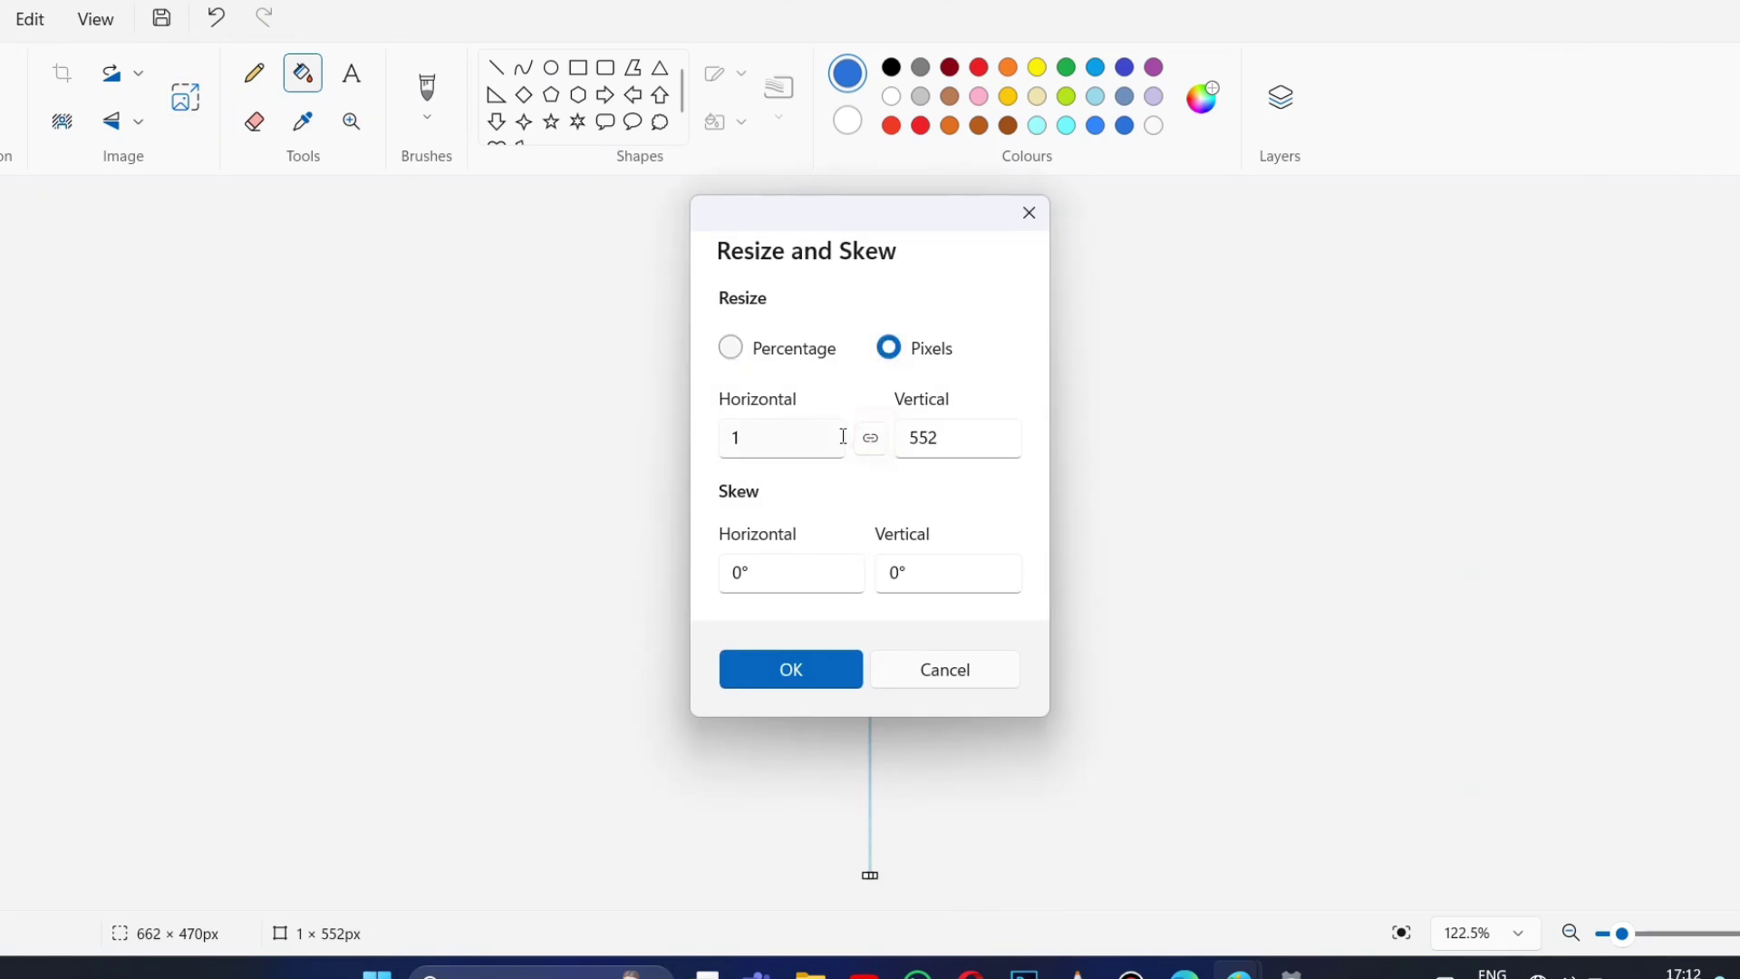
key(BackSpace)
text(987)
key(Return)
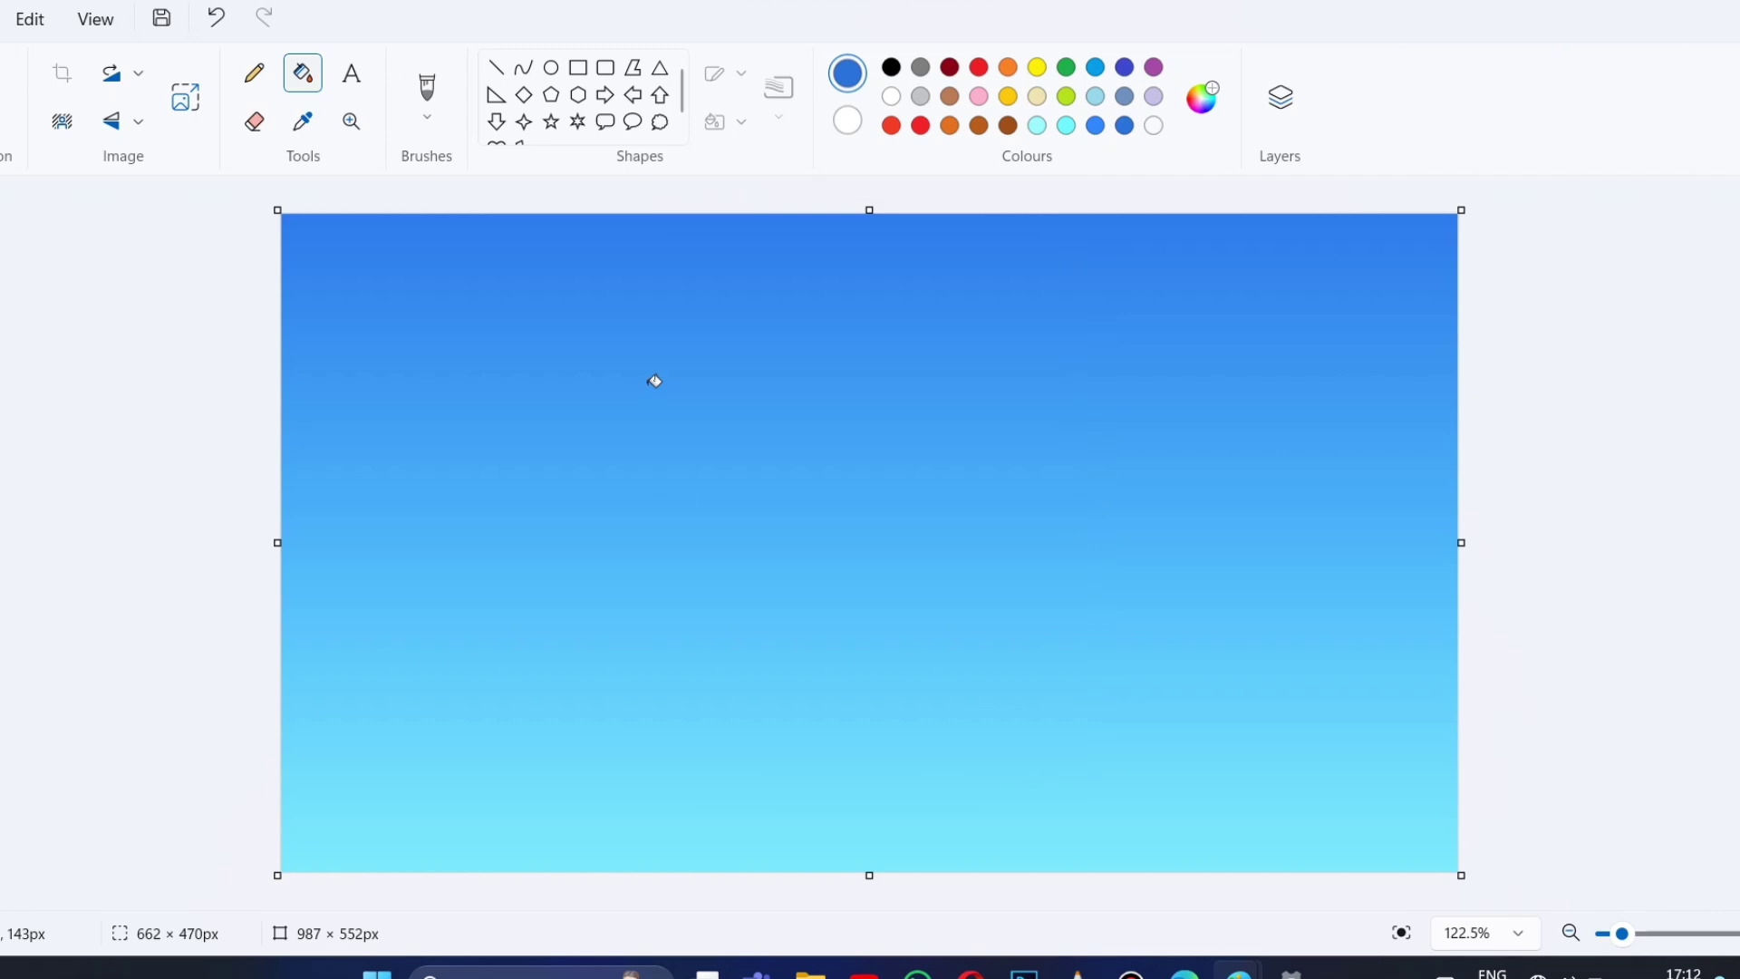
Select the whole gradient, squash it upward to about 318 px high and copy it.
key(ctrl+a)
drag(869, 875, 869, 594)
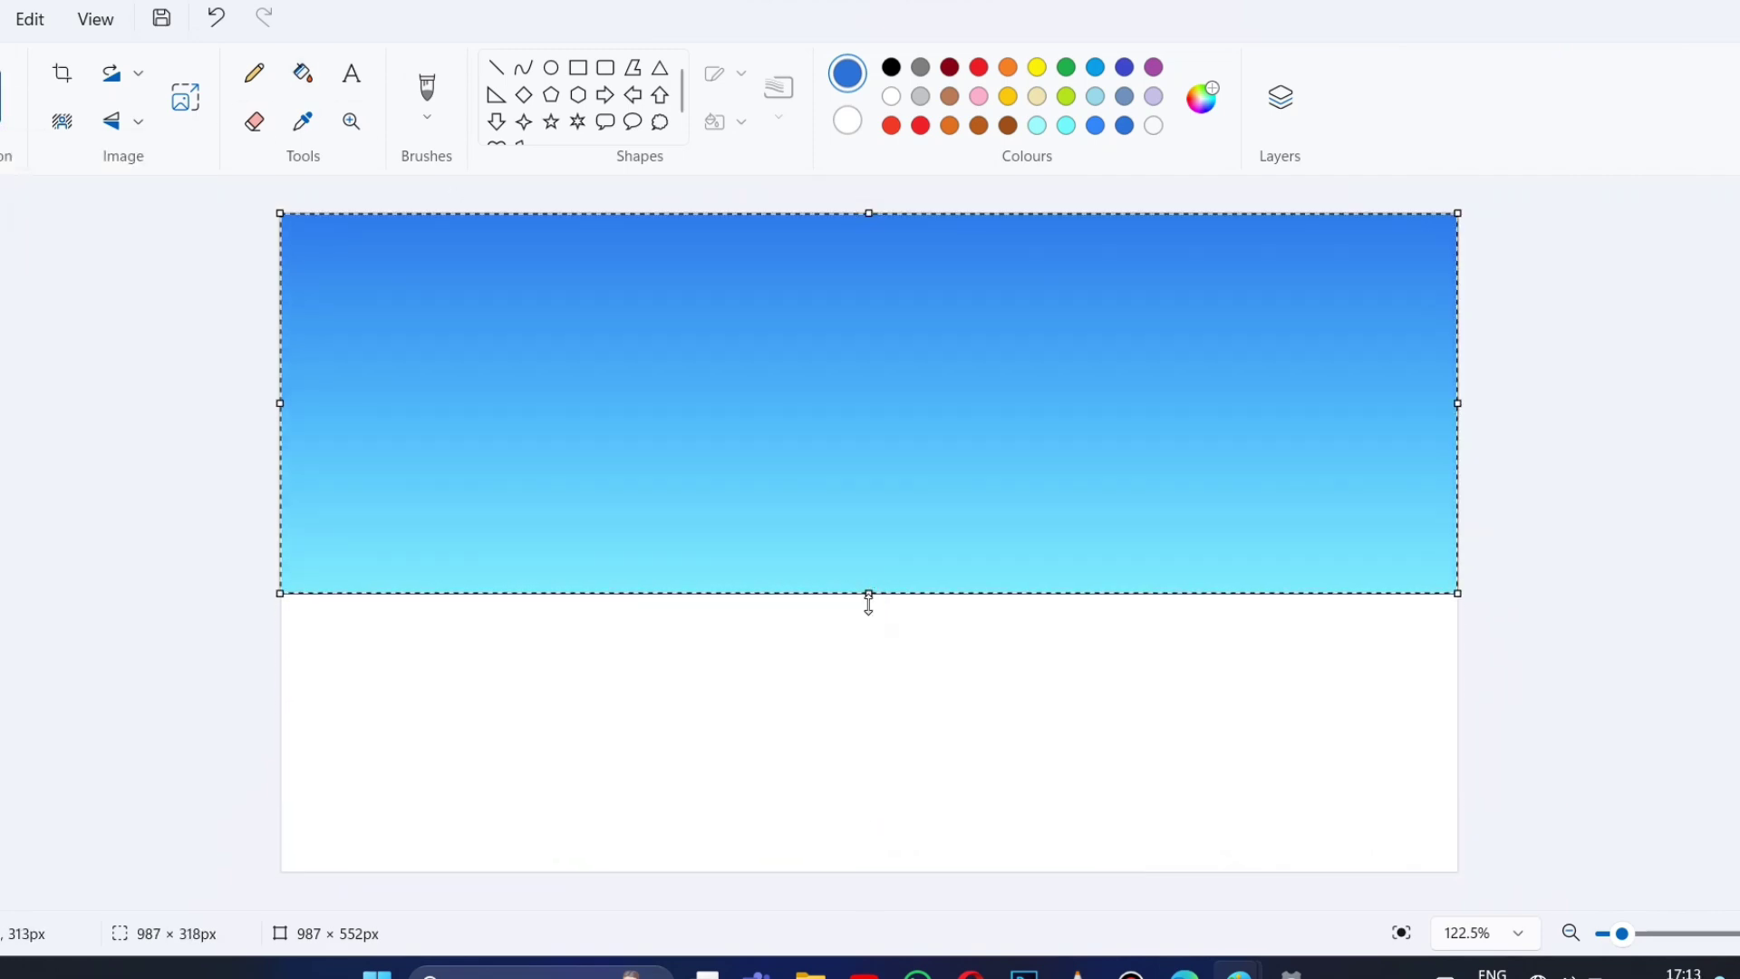
right_click(490, 475)
click(501, 521)
Flip the duplicate gradient vertically and move it over the lower part of the canvas.
right_click(634, 417)
mouse_move(725, 842)
click(1049, 840)
drag(941, 415, 937, 785)
drag(971, 698, 970, 586)
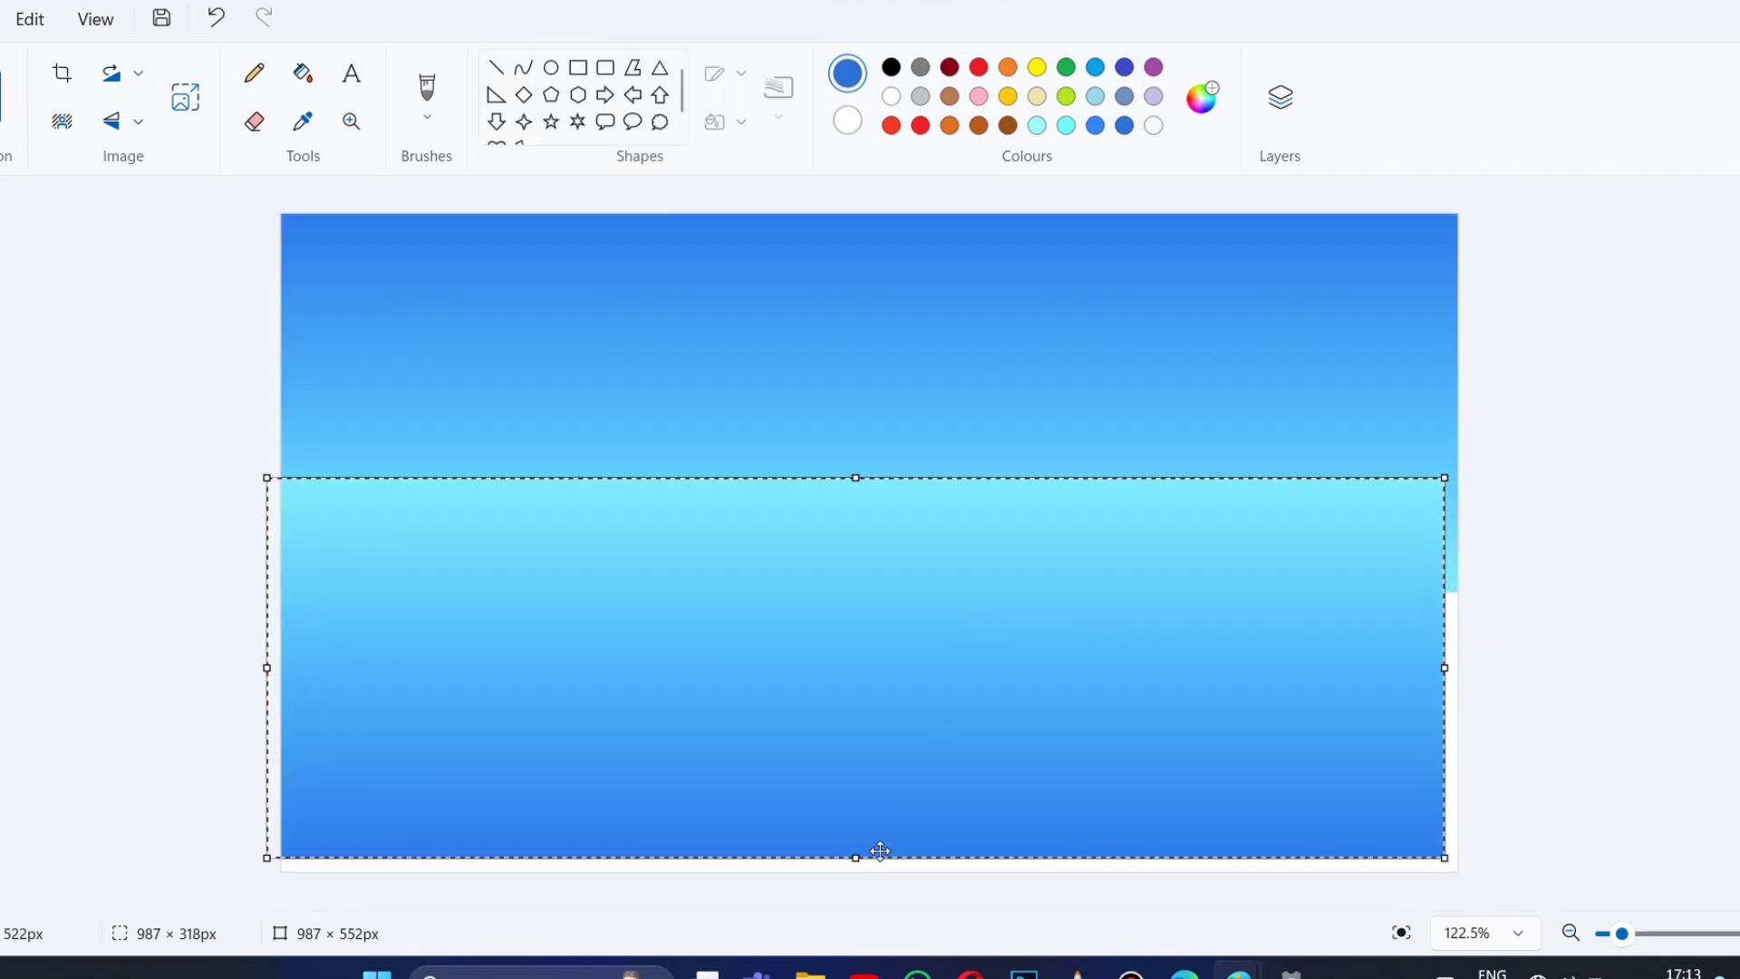
Resize the flipped gradient to about 999 × 239 px so it covers the canvas below the upper gradient, and deselect it.
drag(866, 854, 866, 806)
drag(889, 685, 871, 770)
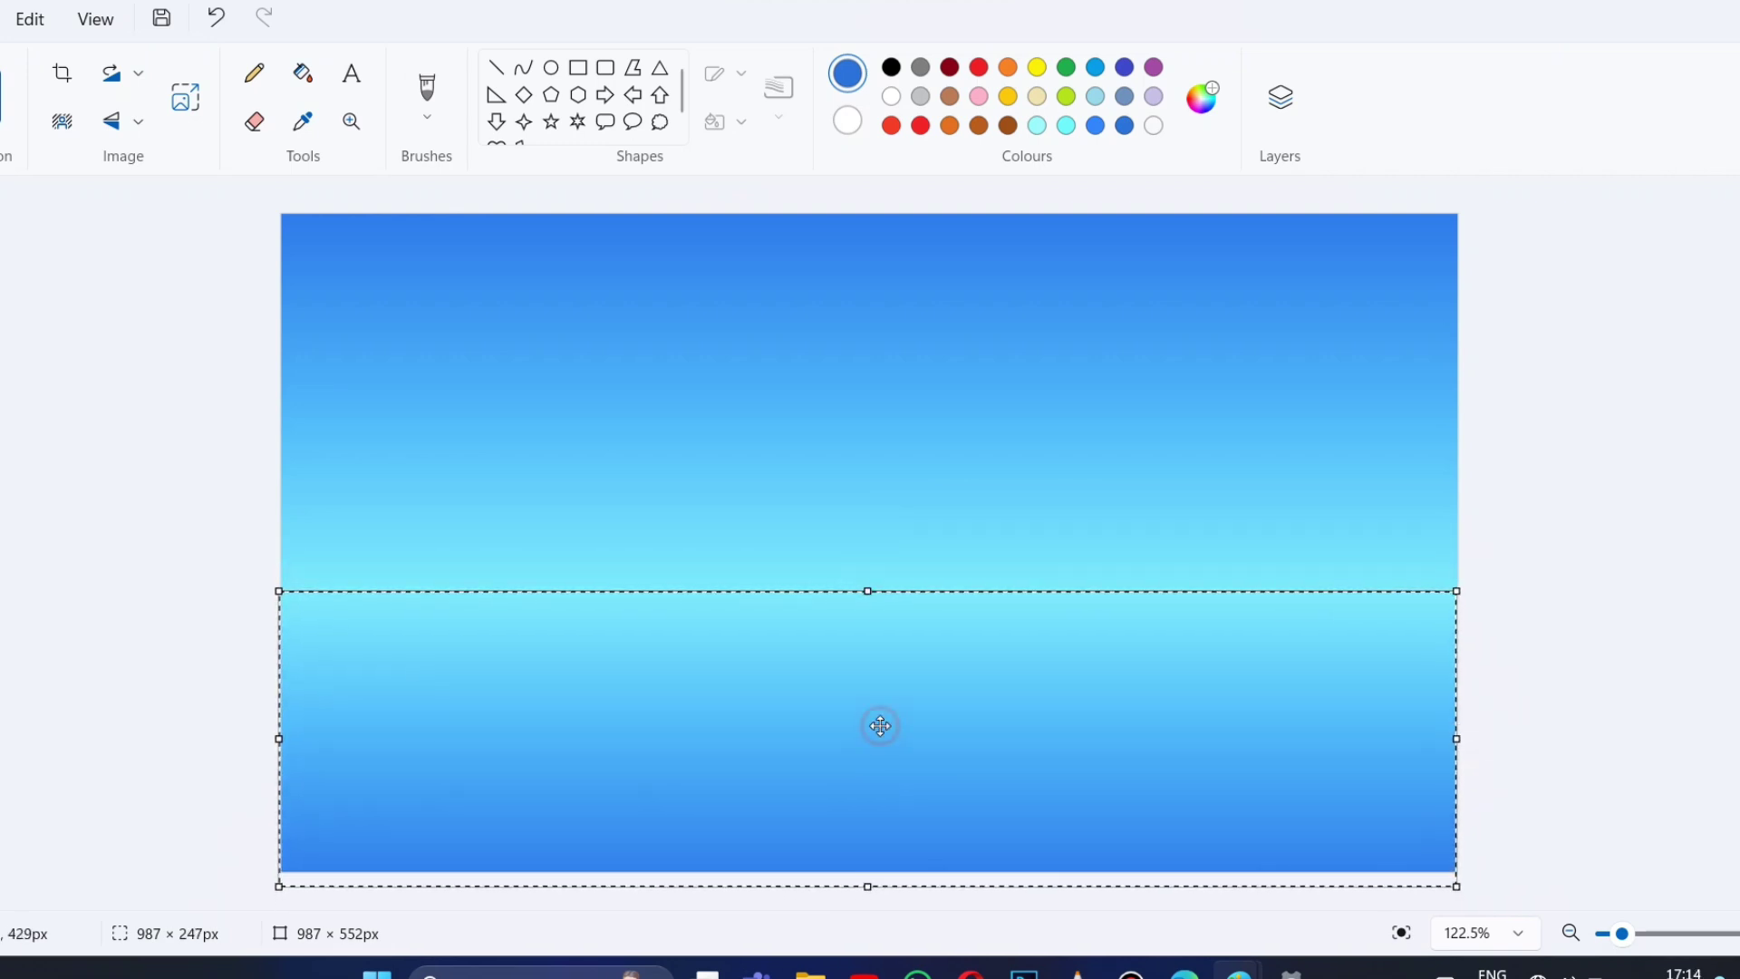
drag(867, 879, 870, 877)
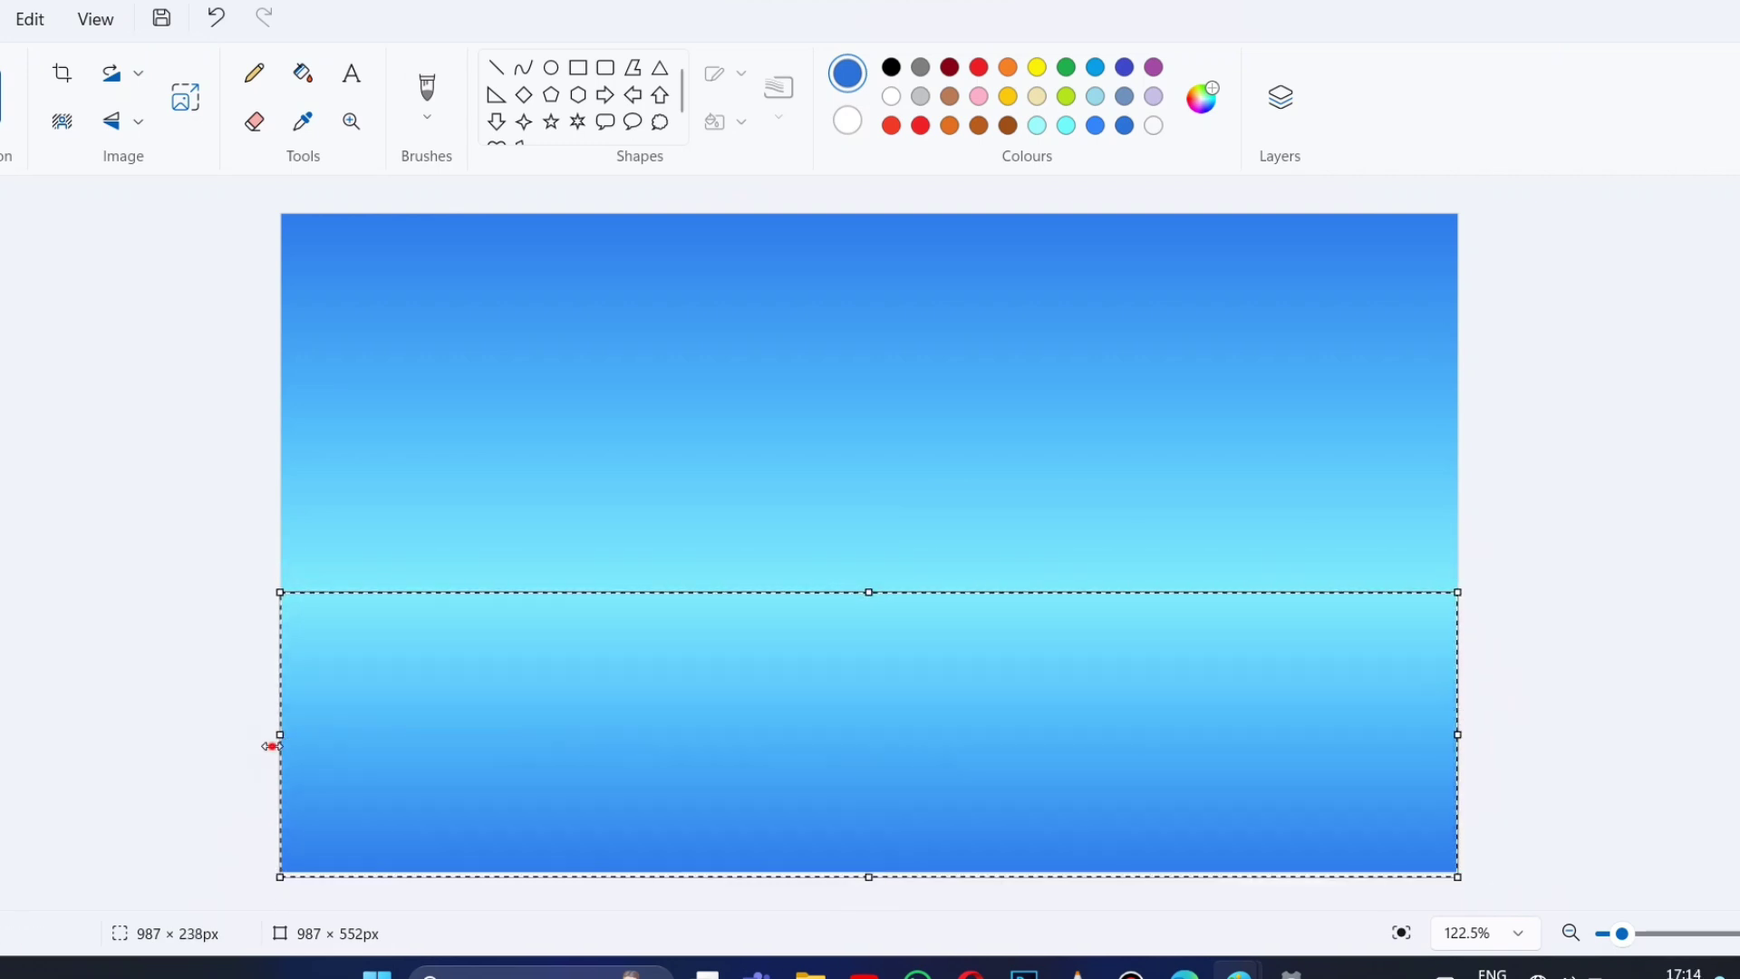
drag(271, 741, 265, 739)
drag(1458, 734, 1465, 734)
drag(866, 591, 870, 584)
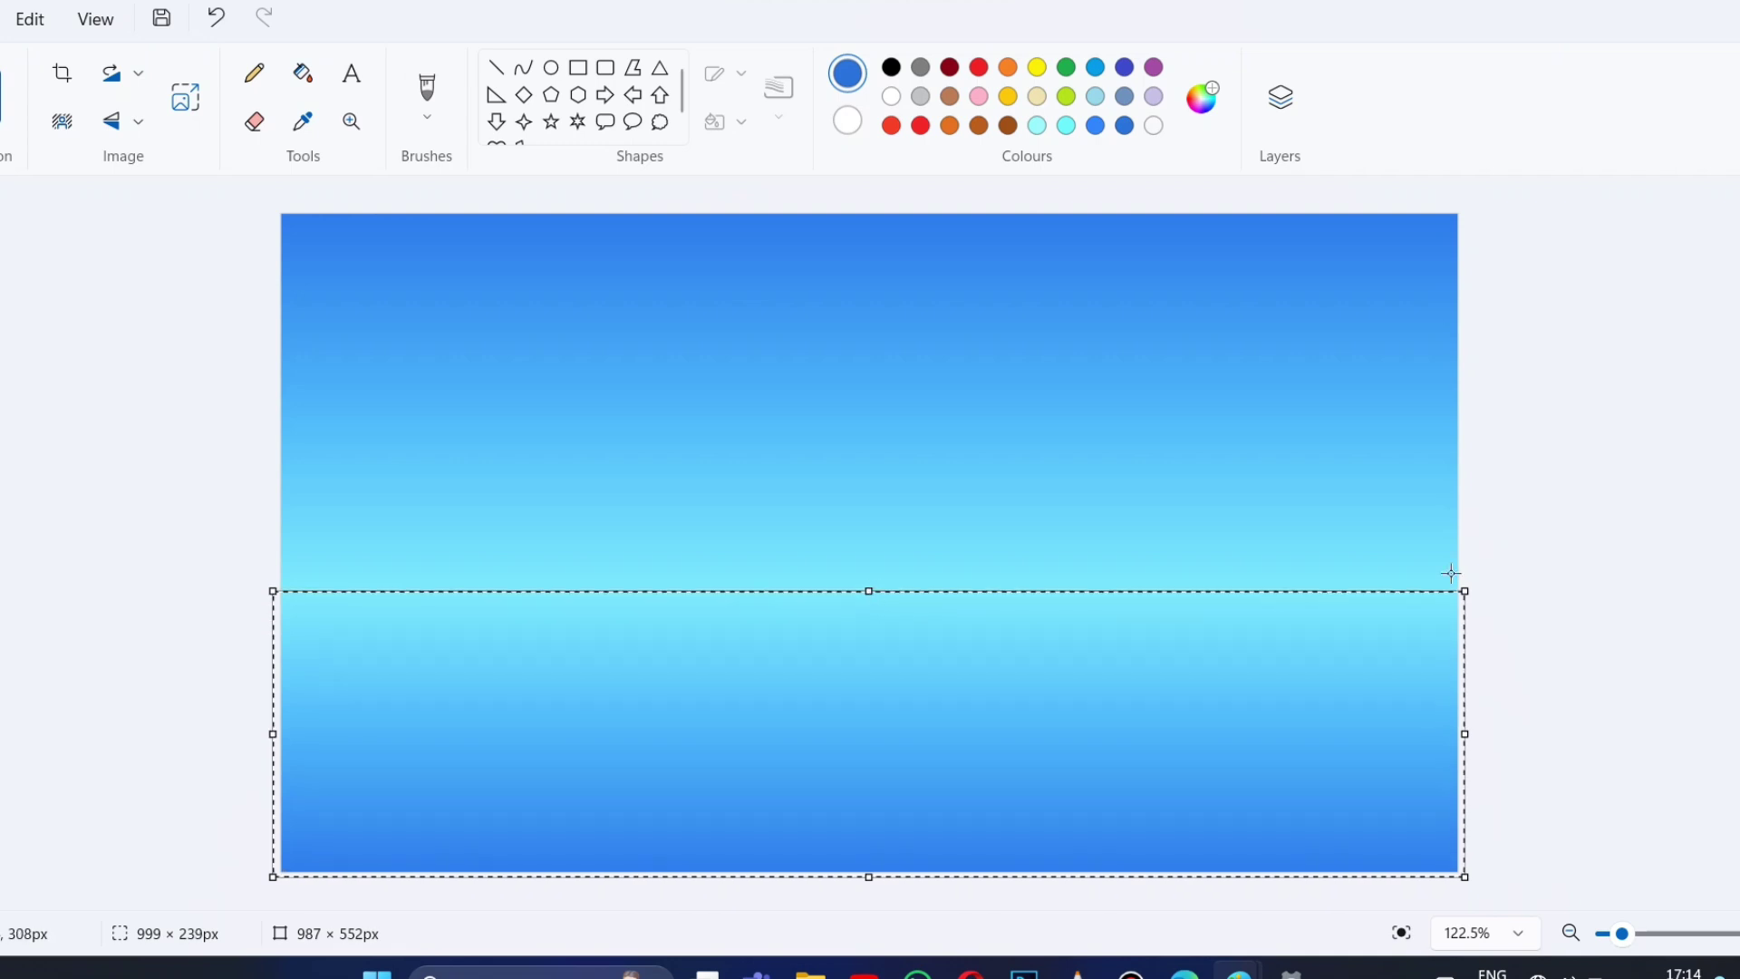
click(1551, 560)
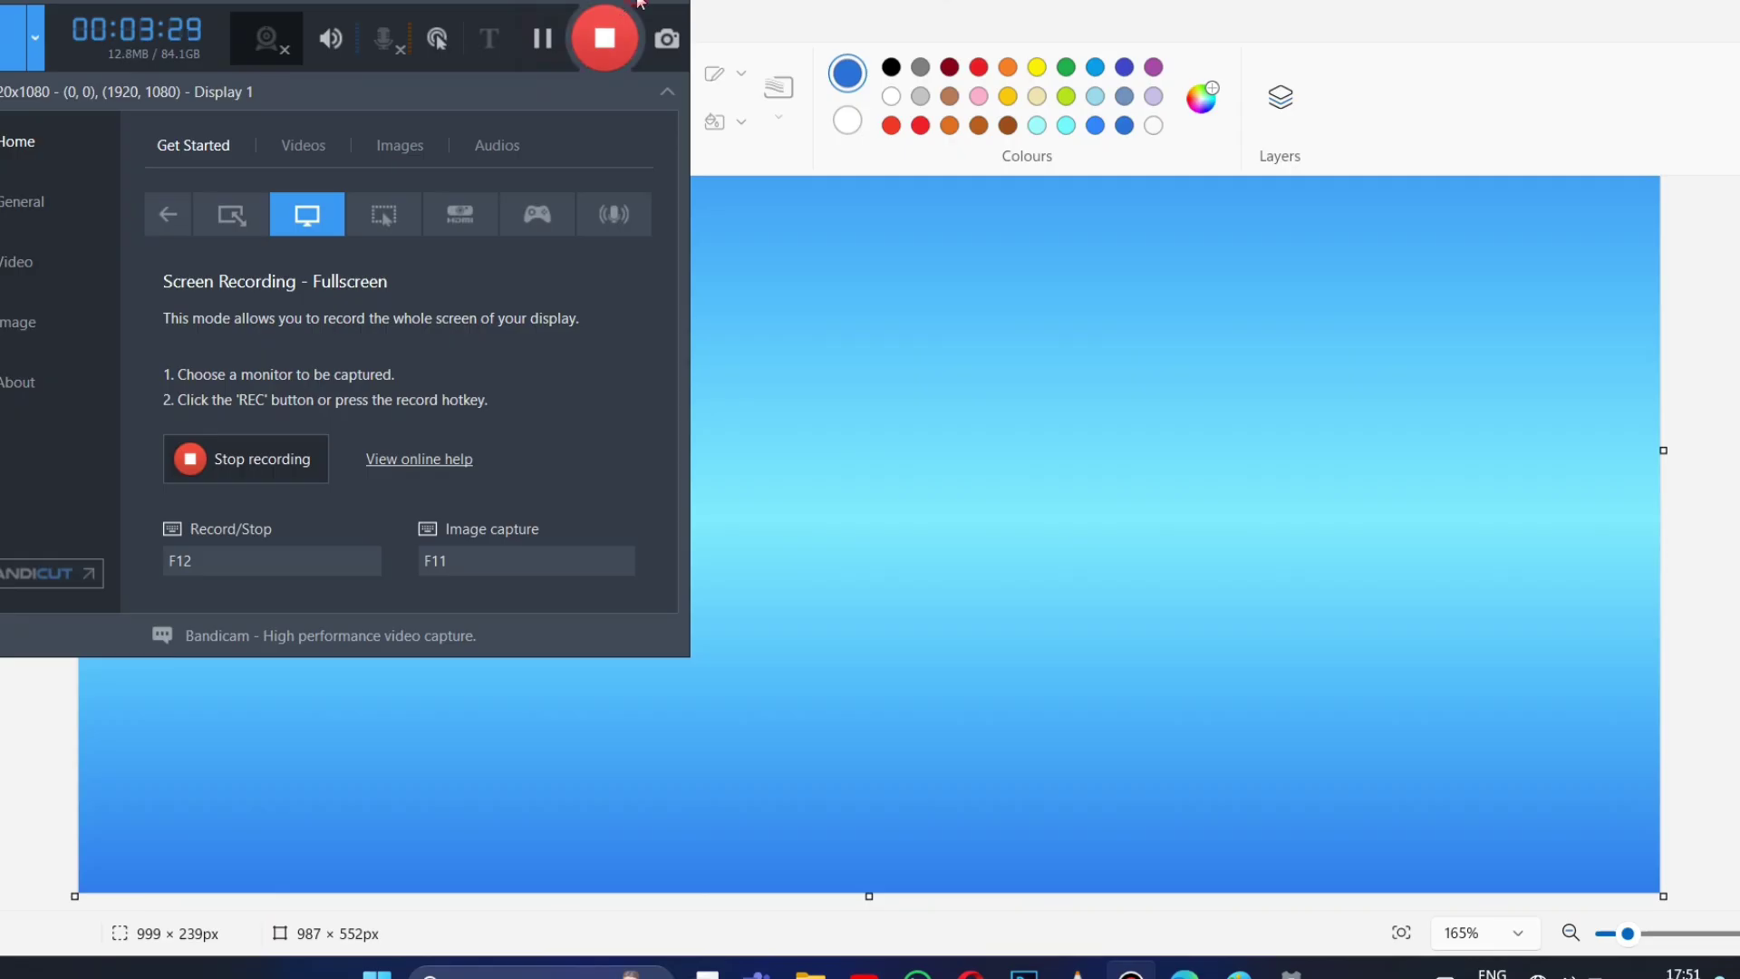
Draw a wavy black pencil line across the full canvas width just below the bright horizon.
click(640, 3)
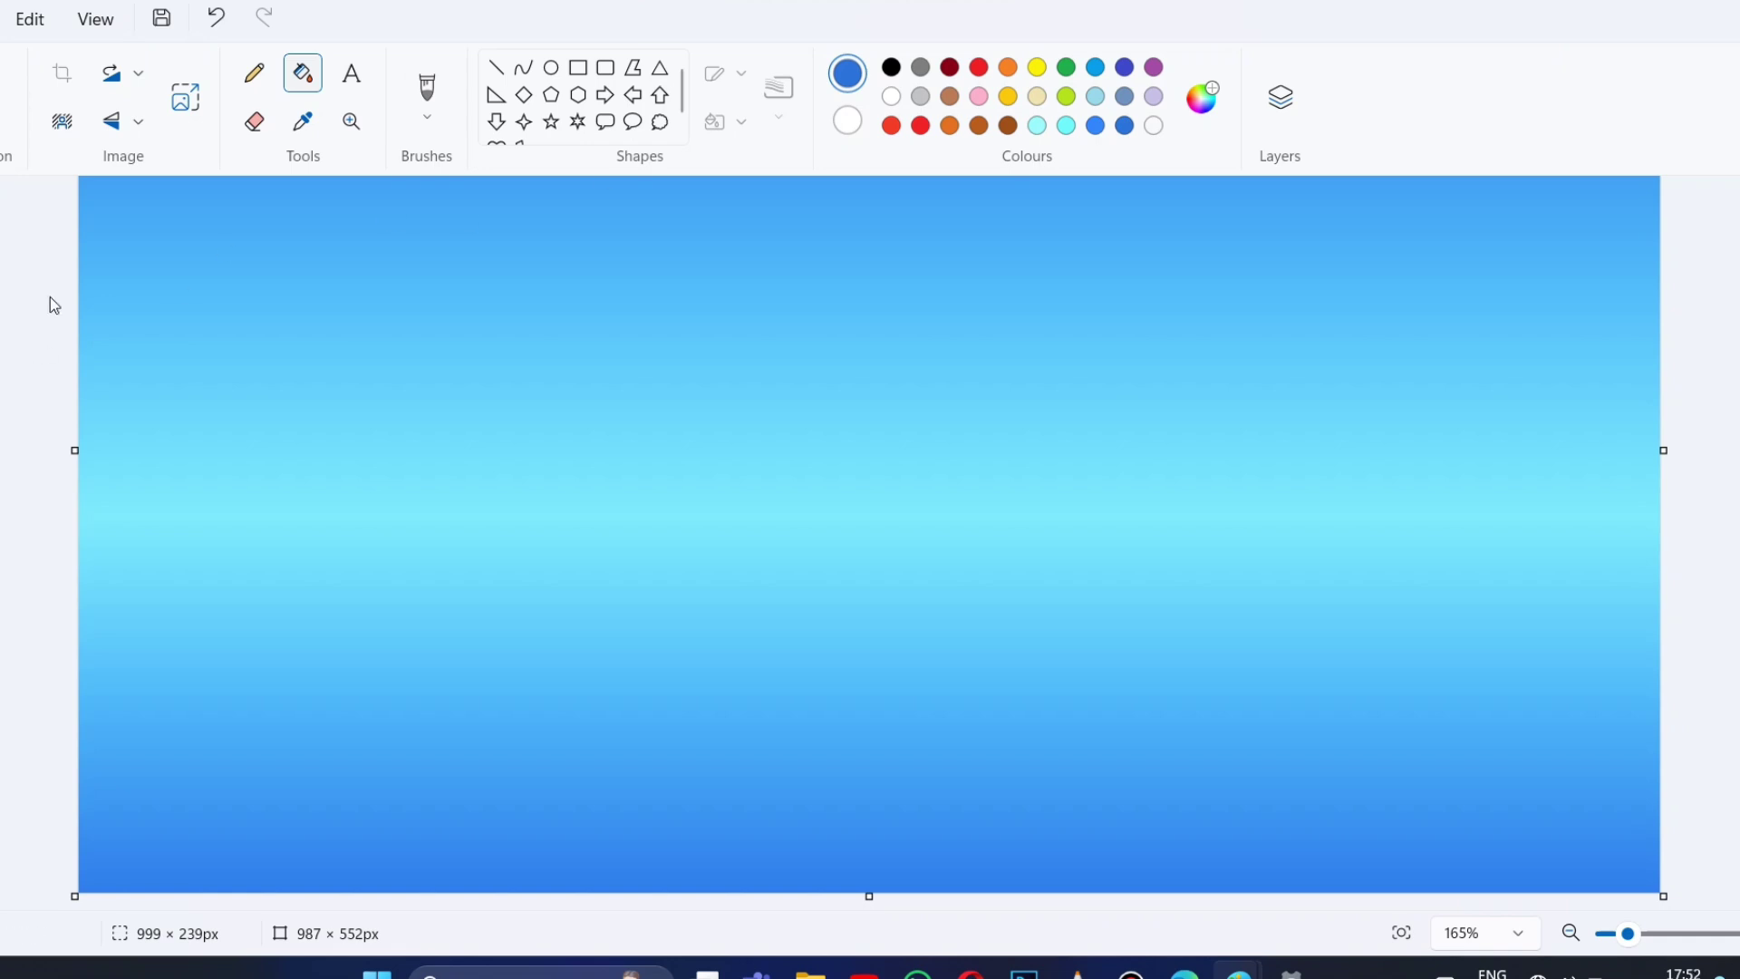
click(253, 73)
click(892, 66)
click(281, 295)
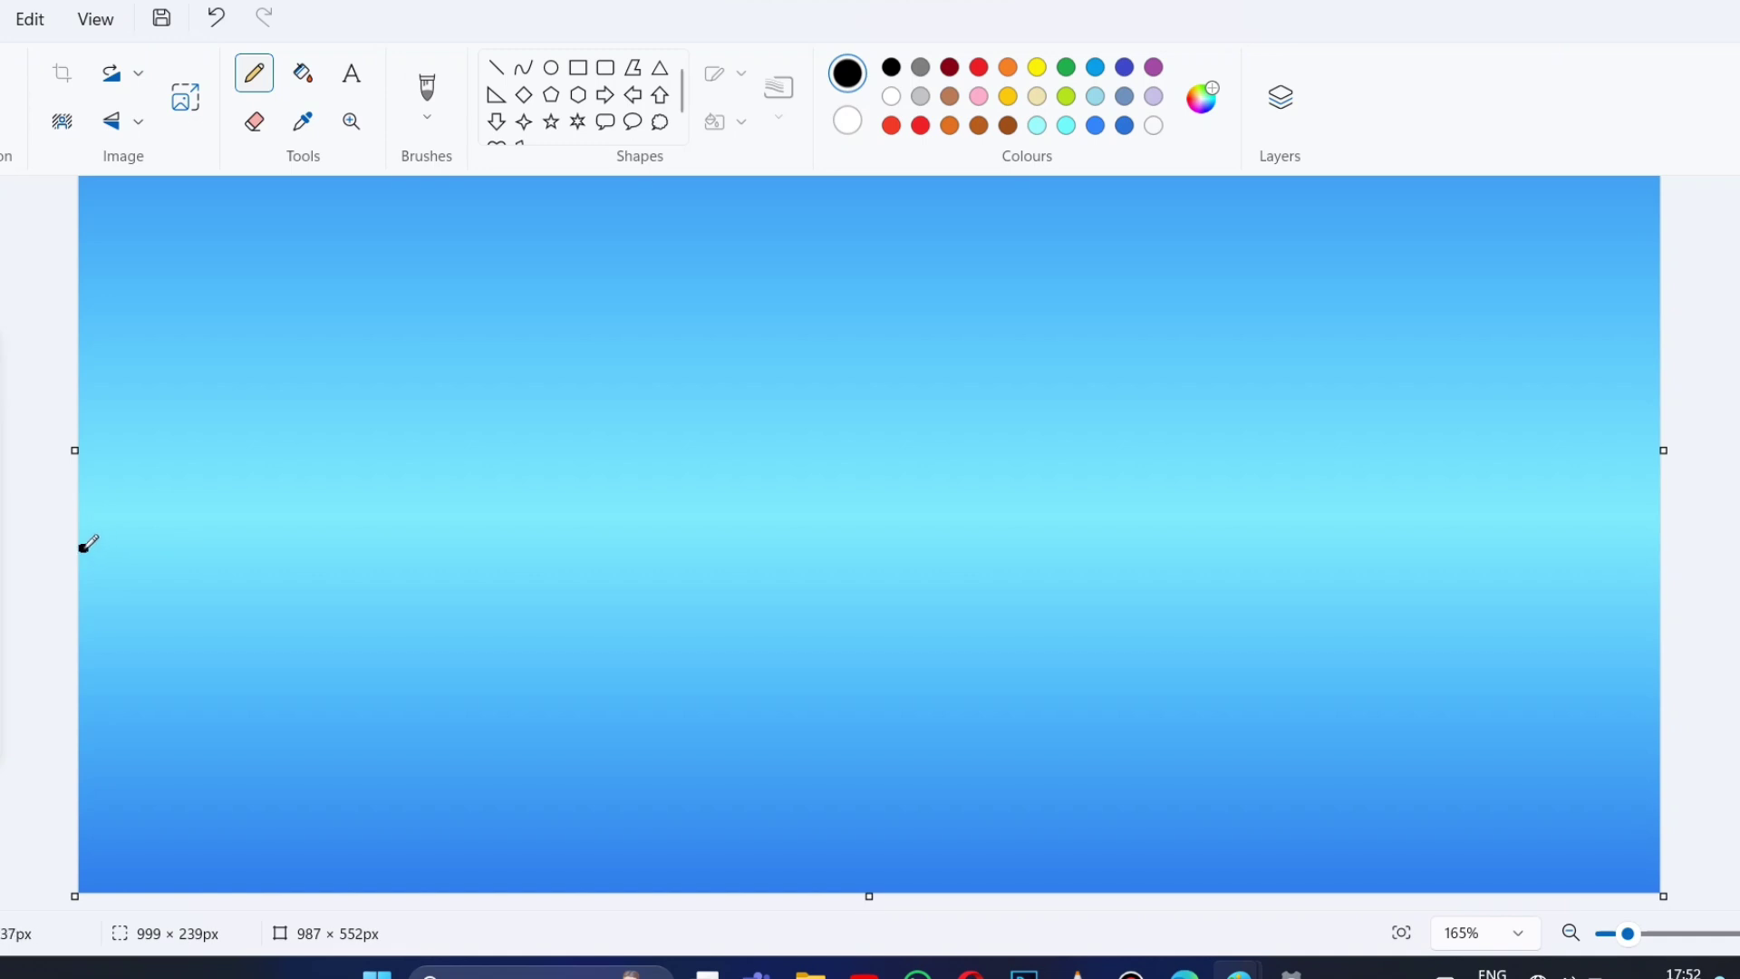
mouse_move(82, 547)
mouse_down()
mouse_move(714, 532)
mouse_move(1084, 598)
mouse_move(1189, 554)
mouse_move(1534, 540)
mouse_move(1722, 550)
mouse_up()
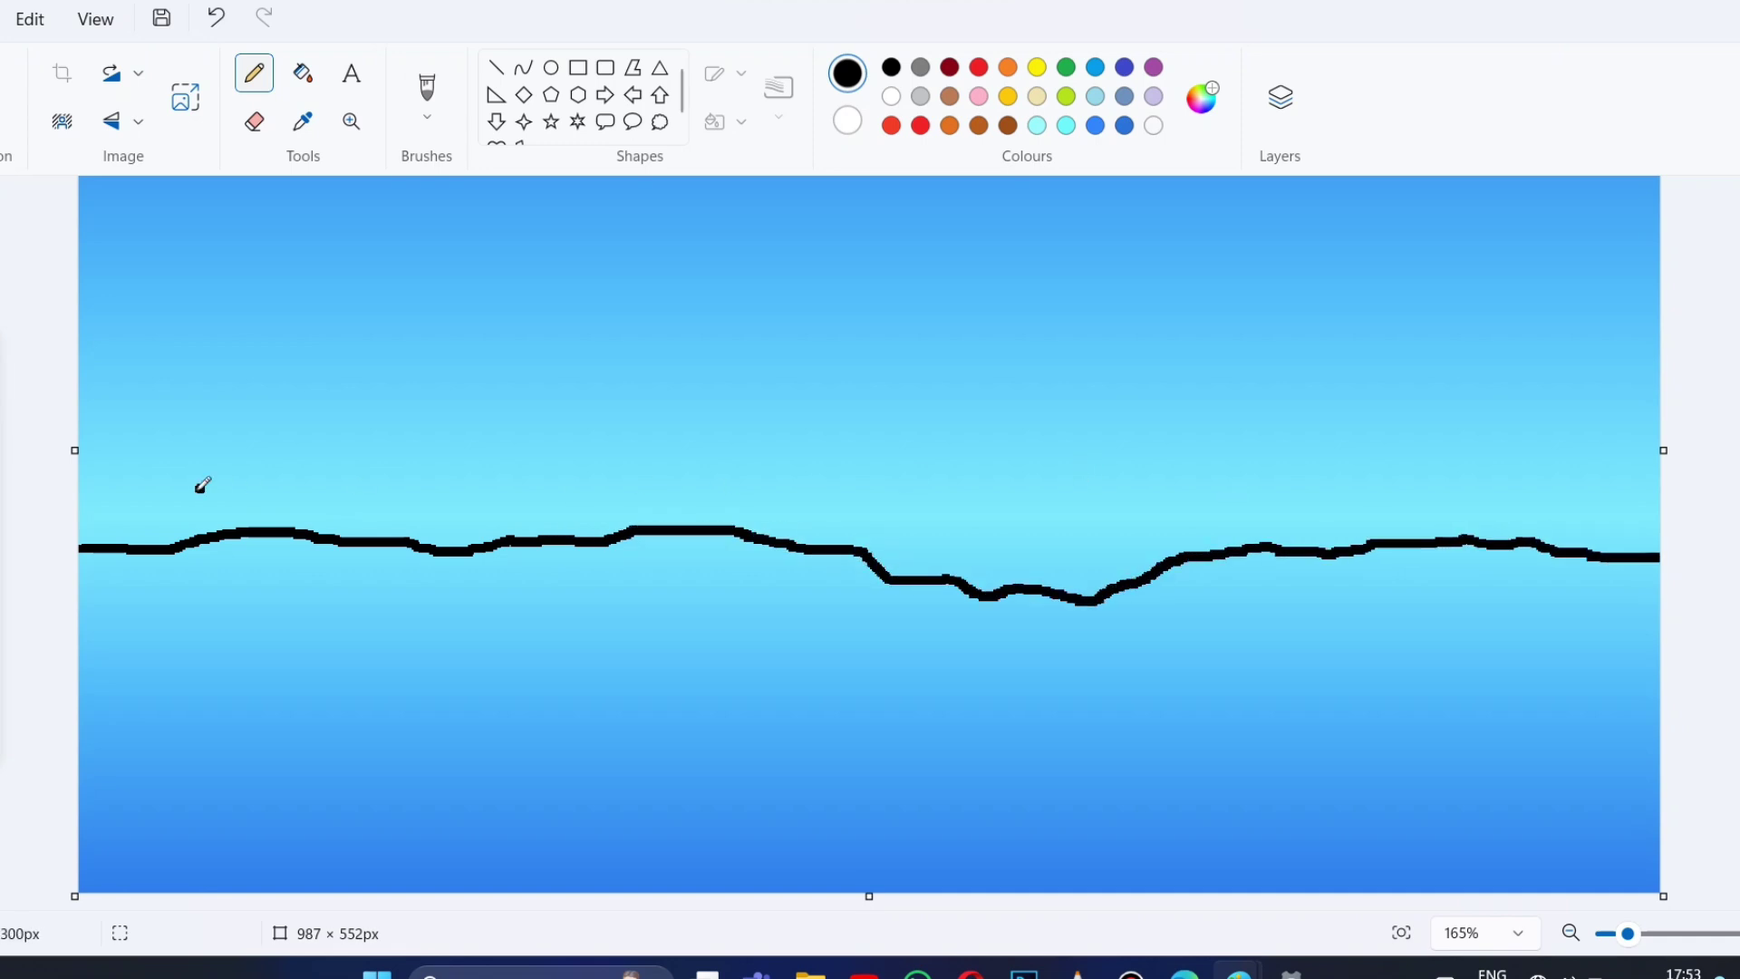
Draw a hilly black pencil line across the canvas above the first line and undo the stray mark in the sky.
mouse_move(313, 494)
mouse_down()
mouse_move(82, 517)
mouse_move(336, 493)
mouse_move(403, 462)
mouse_move(535, 490)
mouse_move(750, 466)
mouse_move(906, 498)
mouse_move(1658, 513)
mouse_up()
click(1233, 323)
key(ctrl+z)
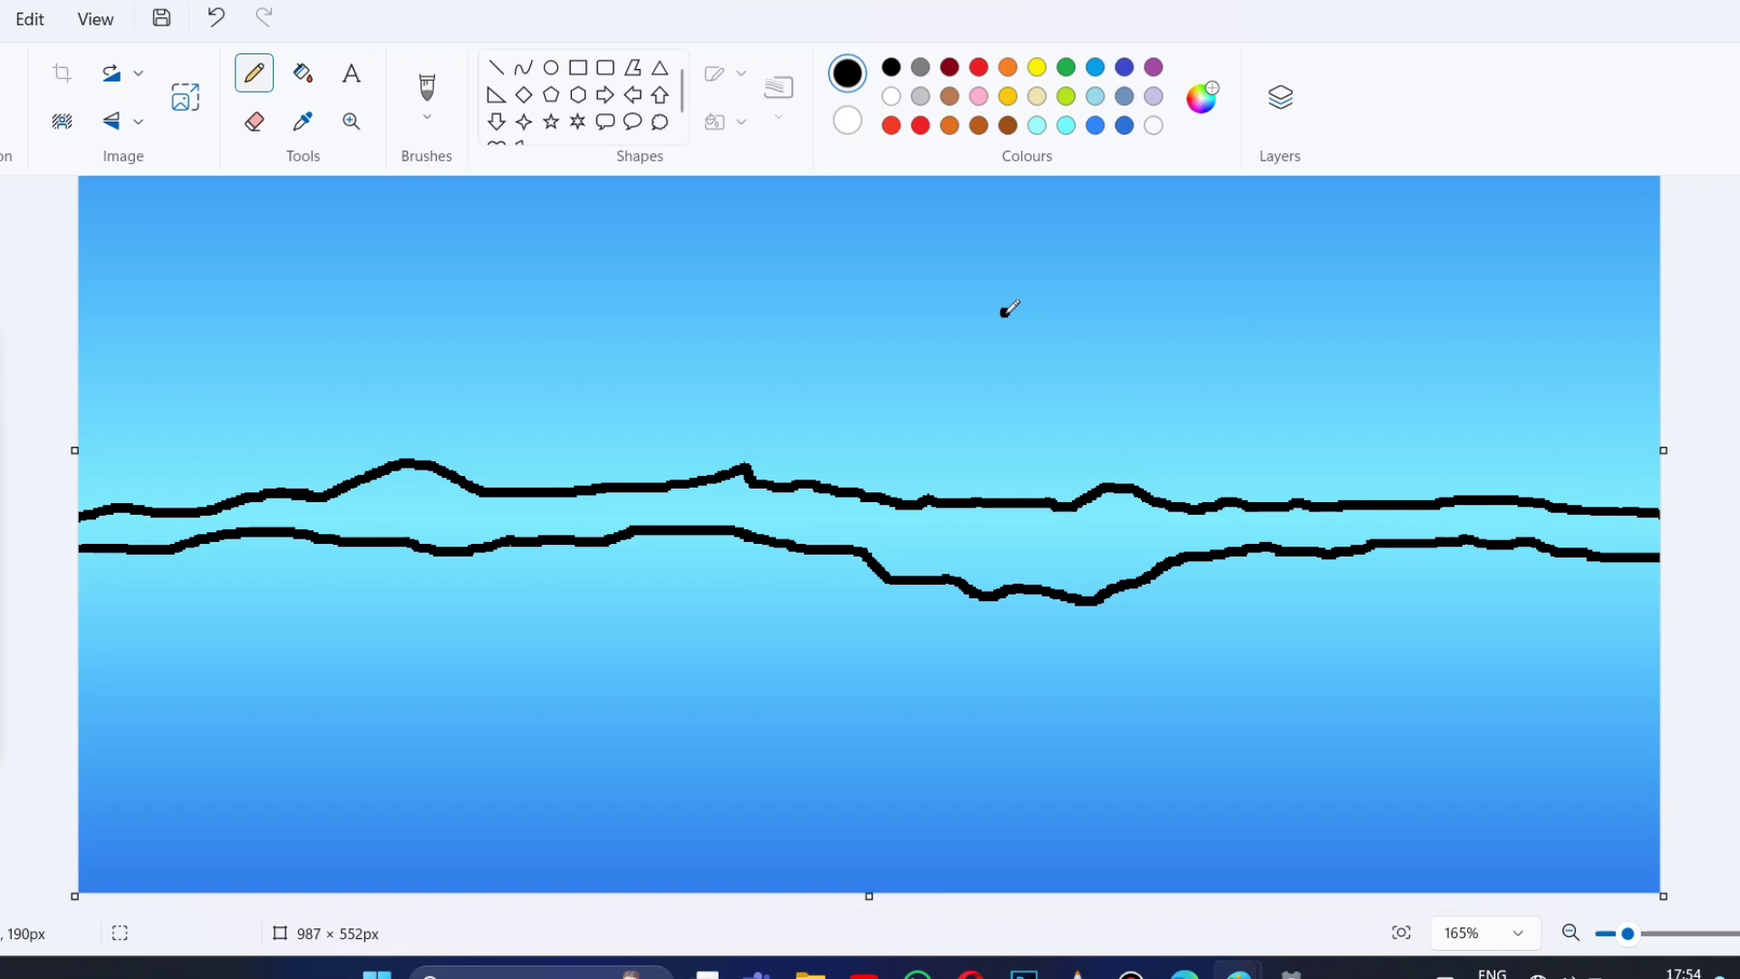
Fill the band between the two outlines with thick black pencil strokes and smooth the hill contours.
ctrl+scroll(609, 517, up, 2)
scroll(212, 566, left, 3)
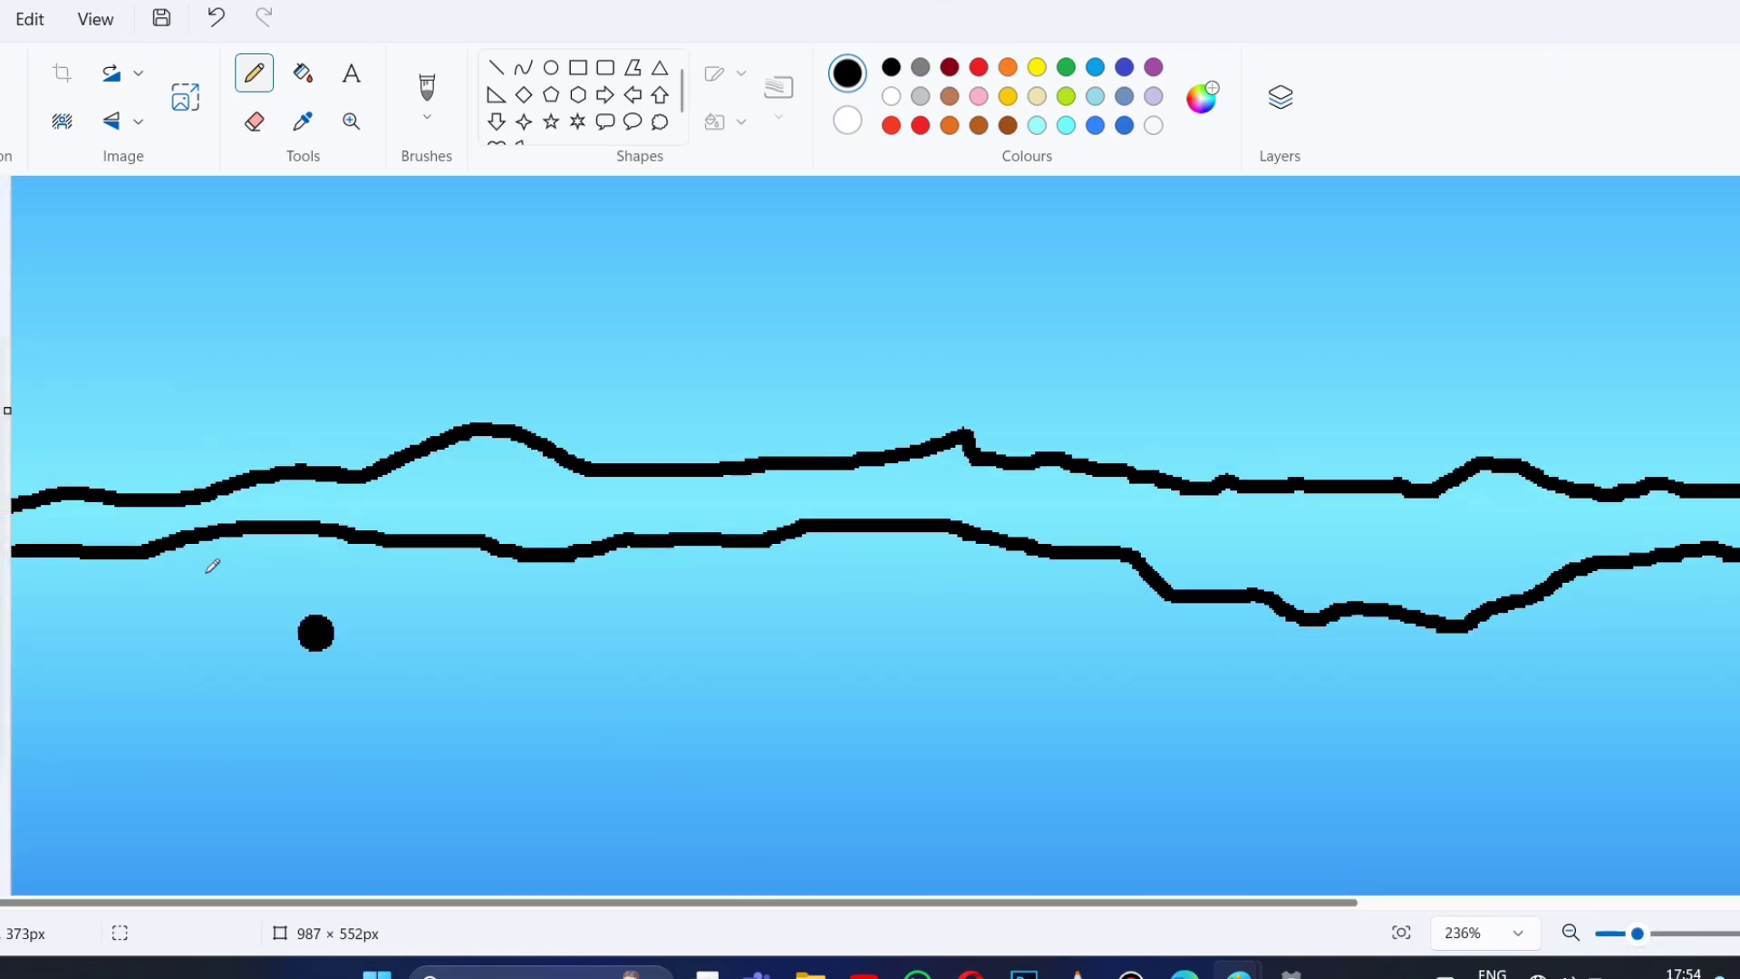
mouse_move(27, 526)
mouse_down()
mouse_move(190, 494)
mouse_move(163, 524)
mouse_move(272, 523)
mouse_move(489, 453)
mouse_move(504, 528)
mouse_move(716, 507)
mouse_move(566, 486)
mouse_move(956, 495)
mouse_move(1008, 455)
mouse_move(1146, 497)
mouse_move(1196, 549)
mouse_move(1378, 505)
mouse_move(1332, 556)
mouse_move(1486, 493)
mouse_move(671, 473)
mouse_move(1115, 497)
mouse_move(1428, 595)
mouse_move(1568, 580)
mouse_move(1362, 476)
mouse_move(1531, 473)
mouse_move(1697, 525)
mouse_move(1664, 568)
mouse_move(1631, 563)
mouse_up()
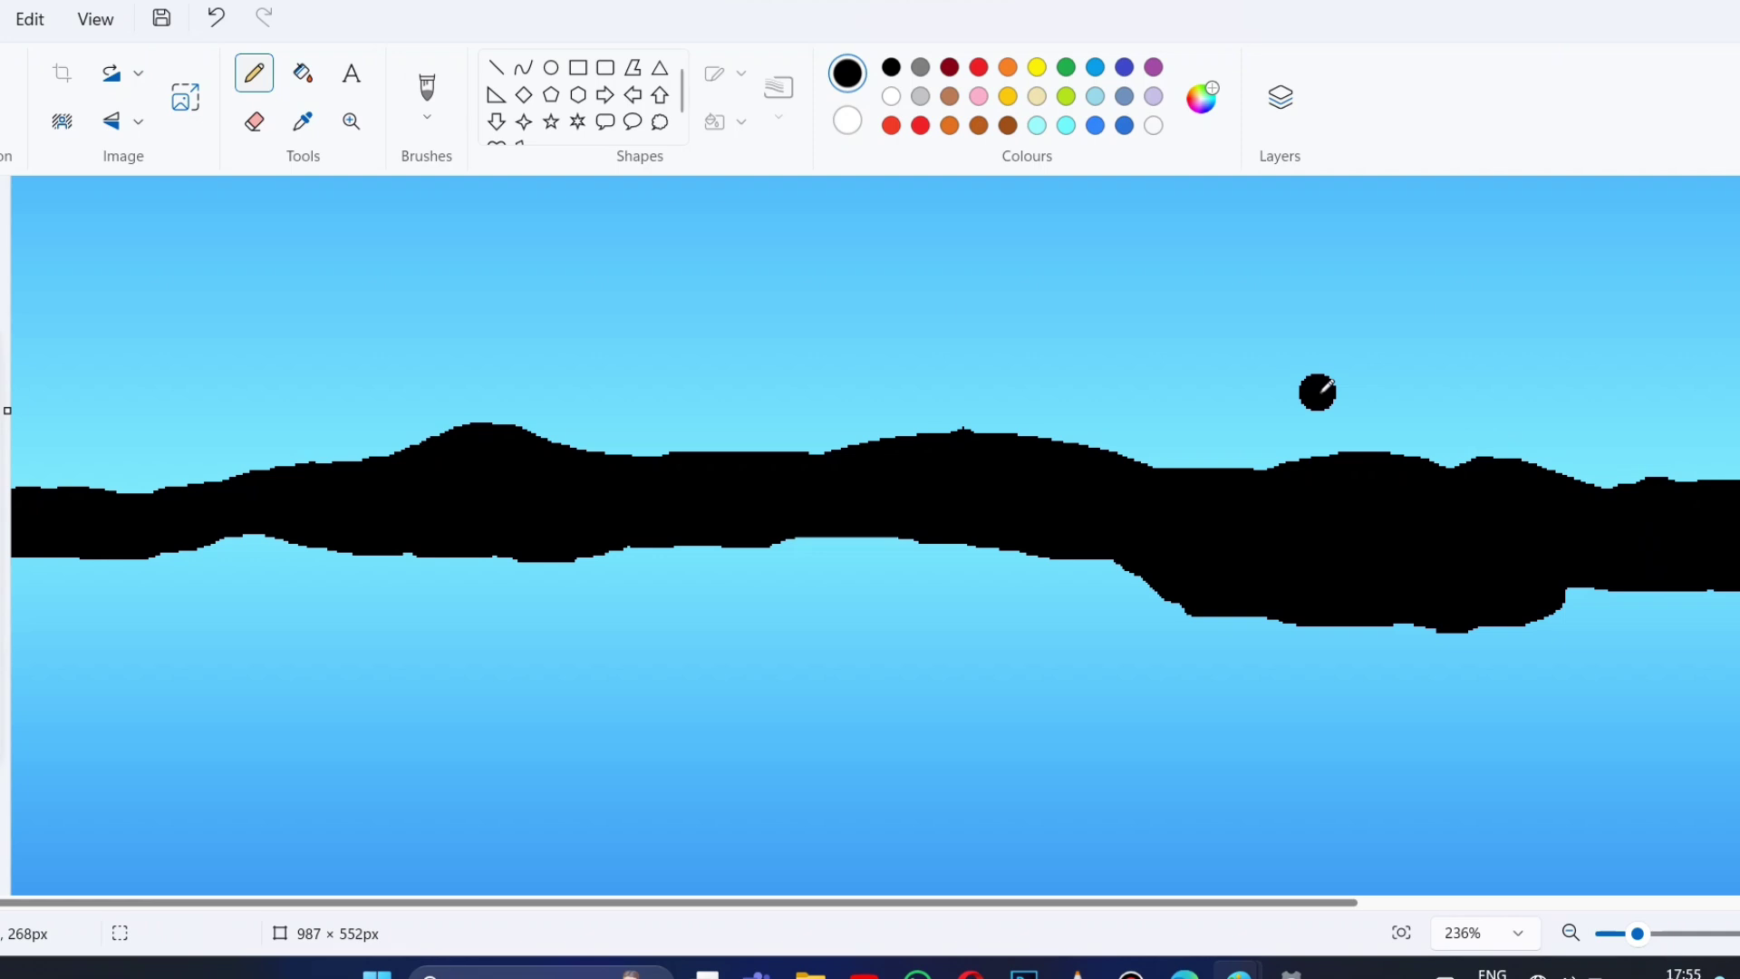
mouse_move(1592, 505)
mouse_down()
mouse_move(1505, 478)
mouse_move(1128, 483)
mouse_move(937, 450)
mouse_move(836, 469)
mouse_move(1004, 446)
mouse_move(1074, 457)
mouse_move(1074, 512)
mouse_move(1195, 572)
mouse_move(1073, 538)
mouse_move(876, 524)
mouse_move(966, 522)
mouse_up()
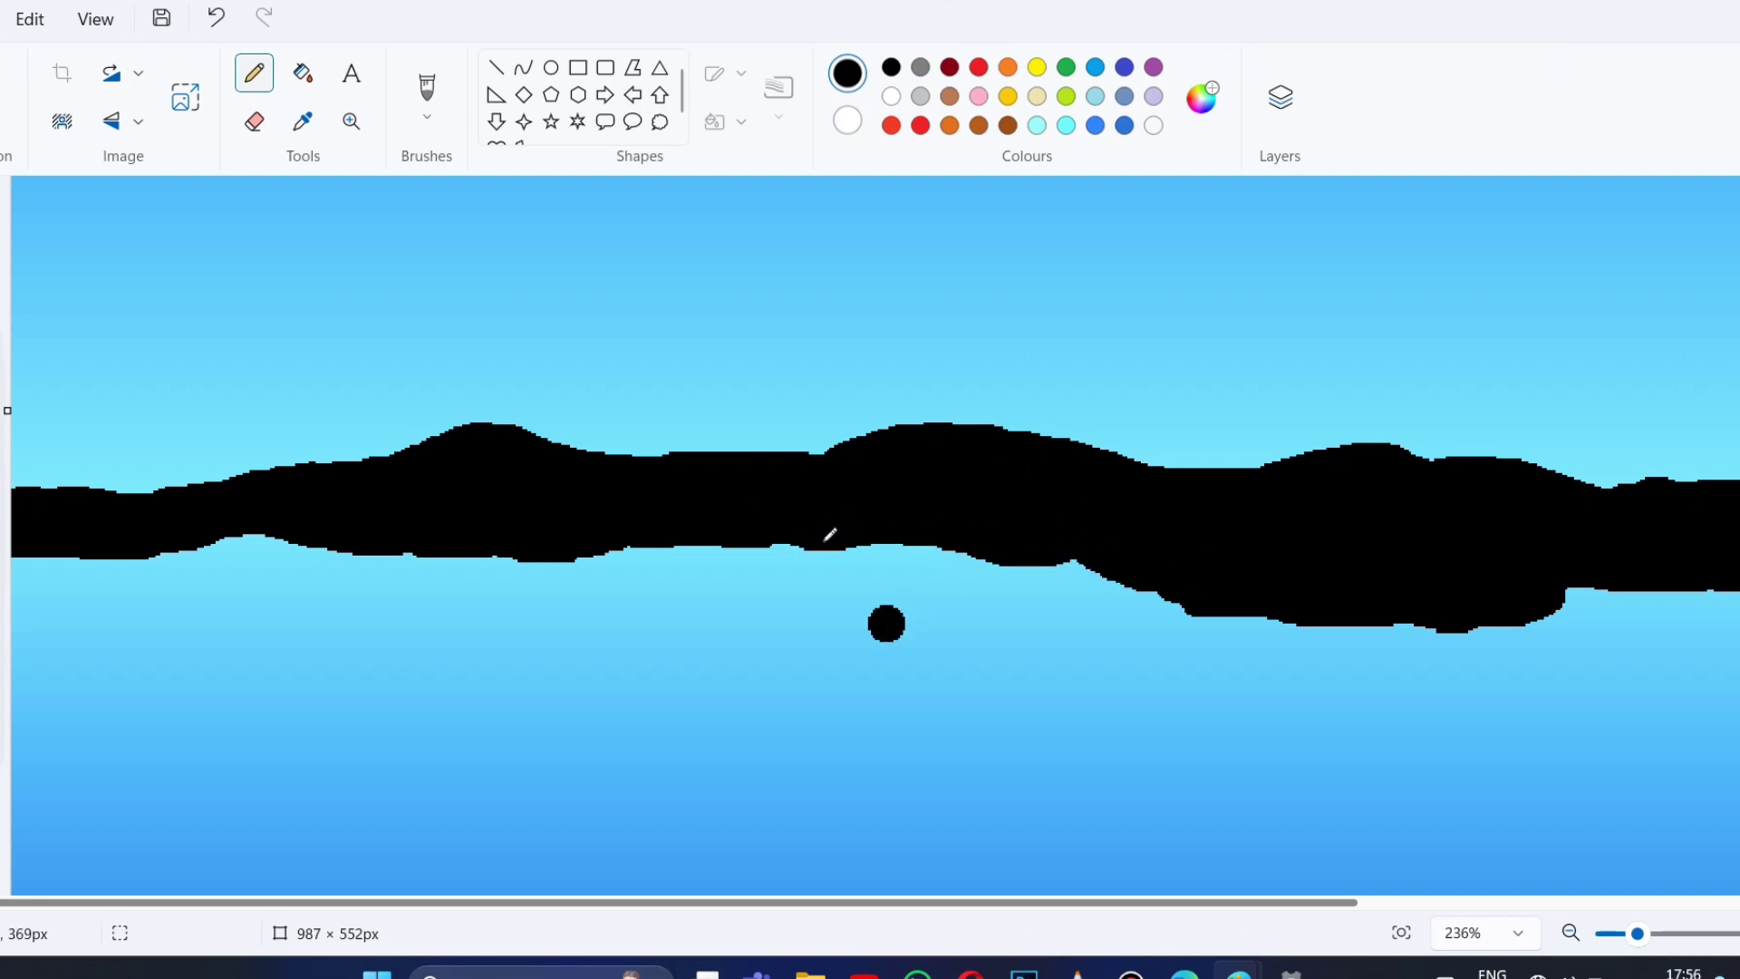
scroll(1348, 690, up, 3)
scroll(1349, 690, down, 3)
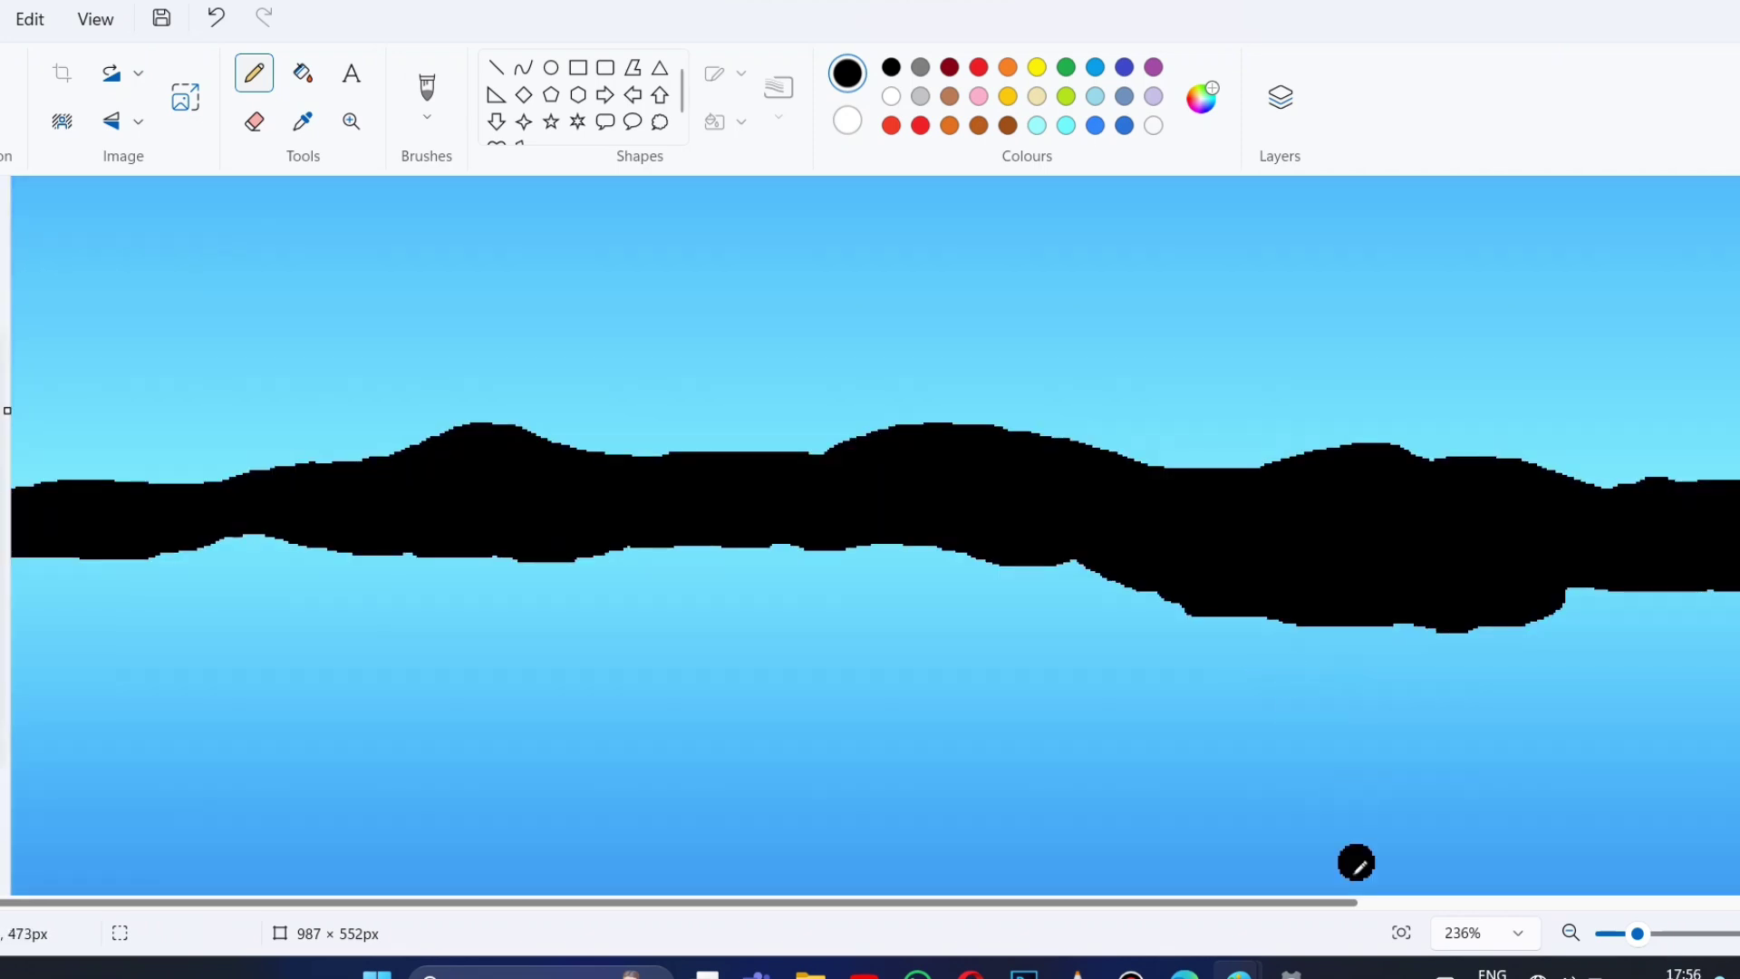
Complete the black hill silhouette toward the canvas's right edge with thick pencil strokes.
scroll(1686, 691, right, 5)
mouse_move(1282, 521)
mouse_down()
mouse_move(1317, 571)
mouse_move(1251, 488)
mouse_move(1423, 517)
mouse_move(1503, 501)
mouse_move(1637, 537)
mouse_move(1694, 508)
mouse_move(1301, 532)
mouse_up()
scroll(1609, 629, down, 1)
click(1596, 642)
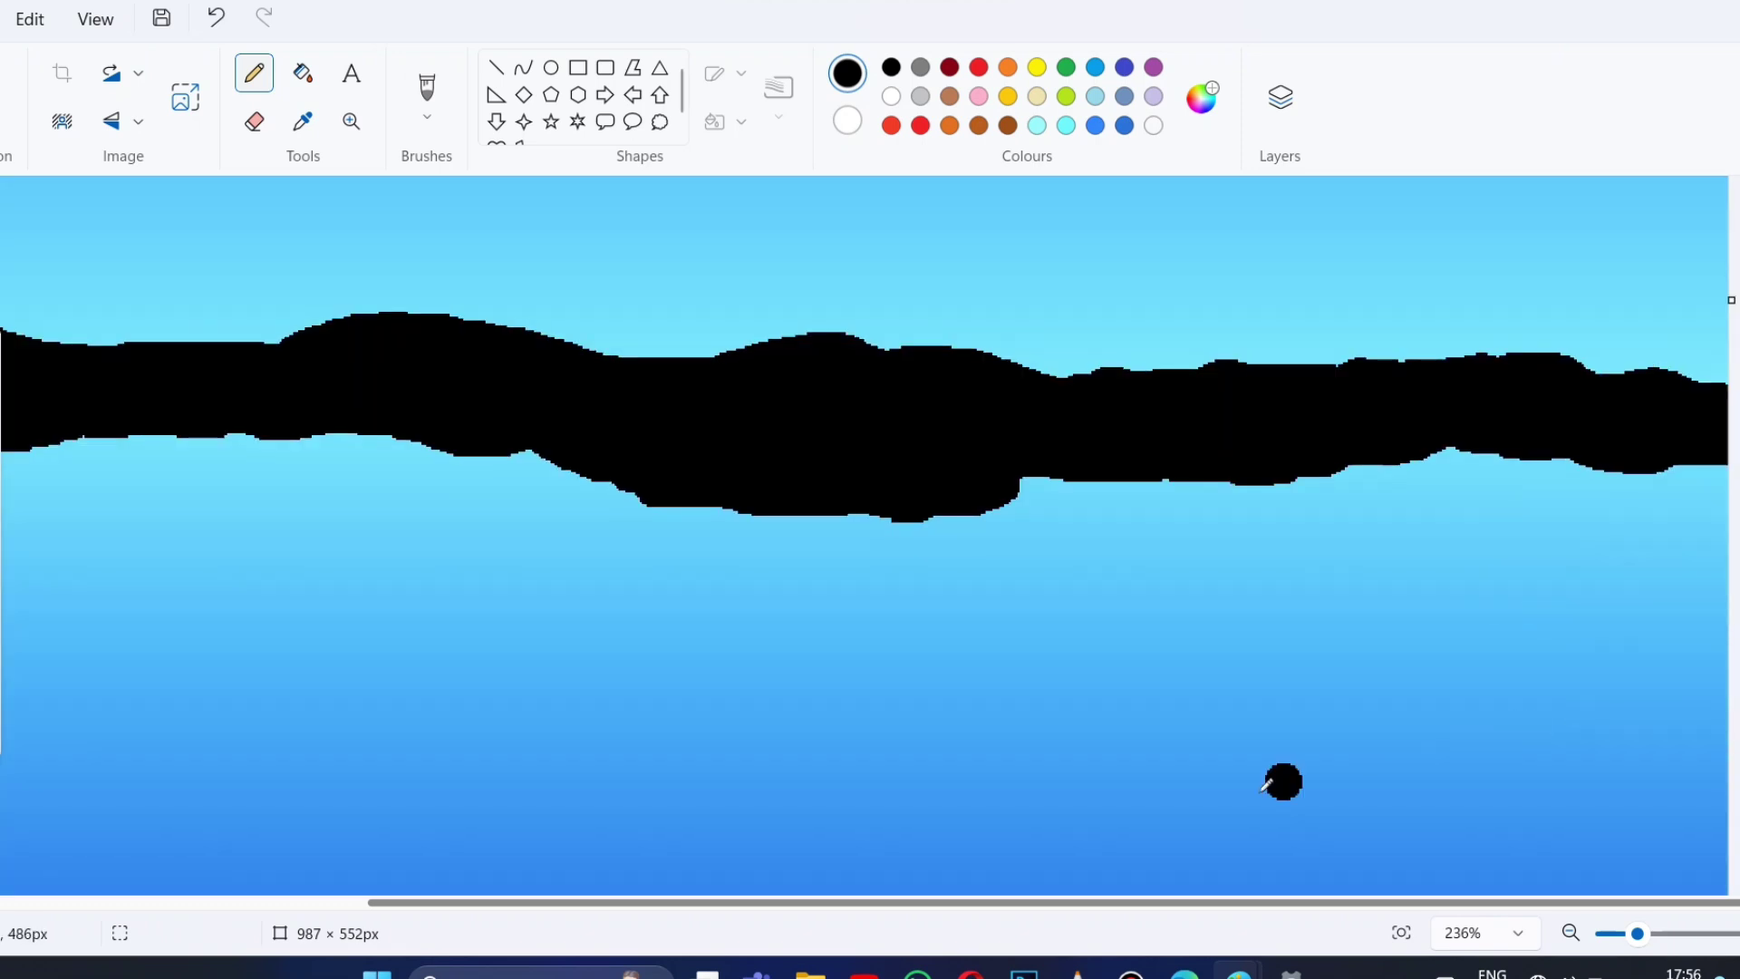
scroll(1060, 761, left, 3)
ctrl+scroll(906, 816, down, 1)
scroll(1079, 695, up, 3)
scroll(1077, 695, down, 1)
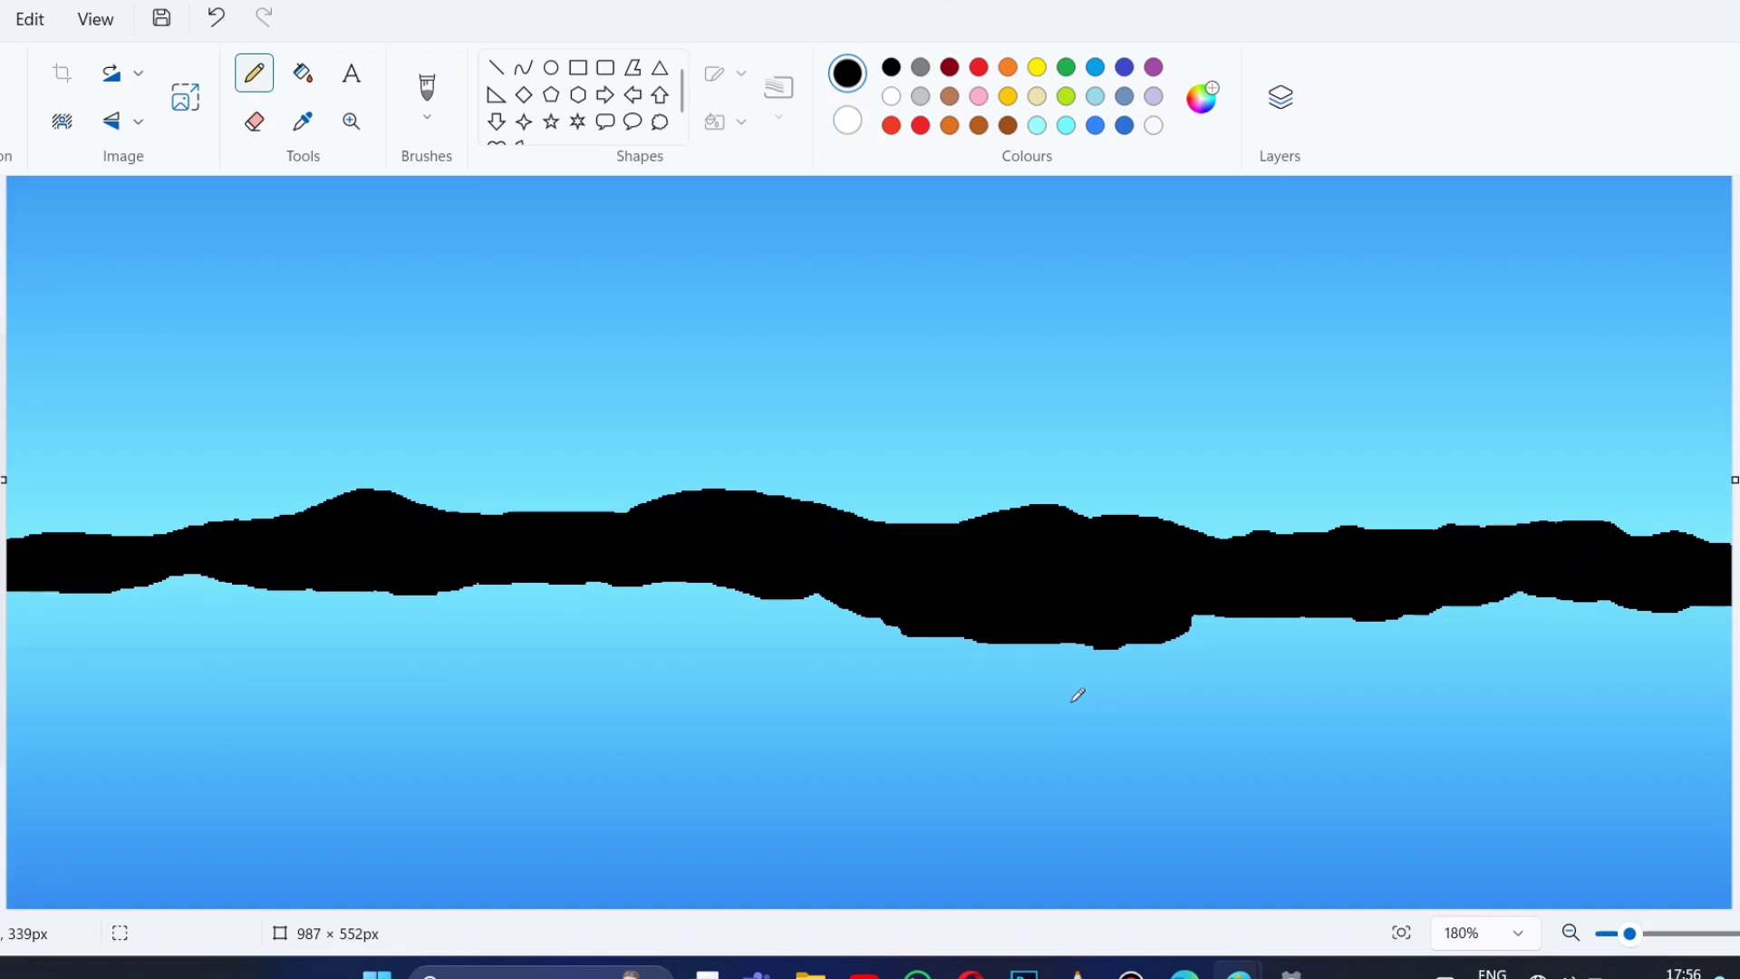
Pick the light blue from the sky and darken it to dark teal #2A525E as the drawing colour.
click(1202, 97)
click(1217, 97)
click(317, 132)
click(644, 342)
click(1202, 97)
drag(938, 181, 939, 361)
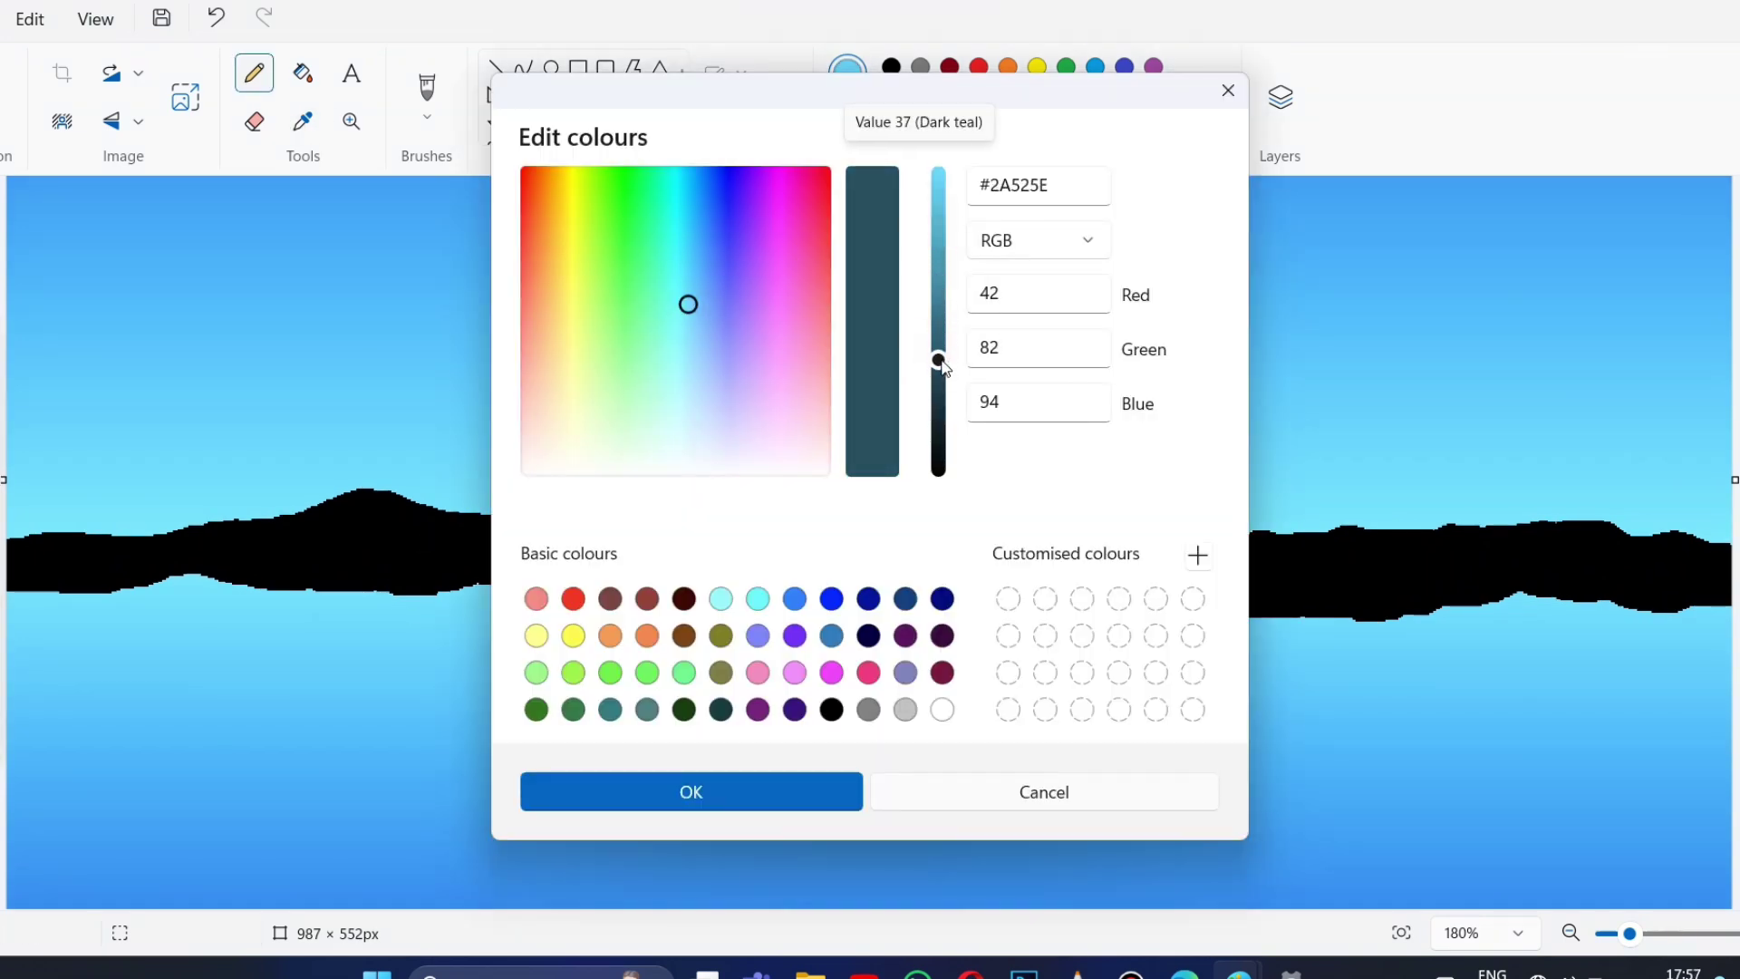
click(775, 779)
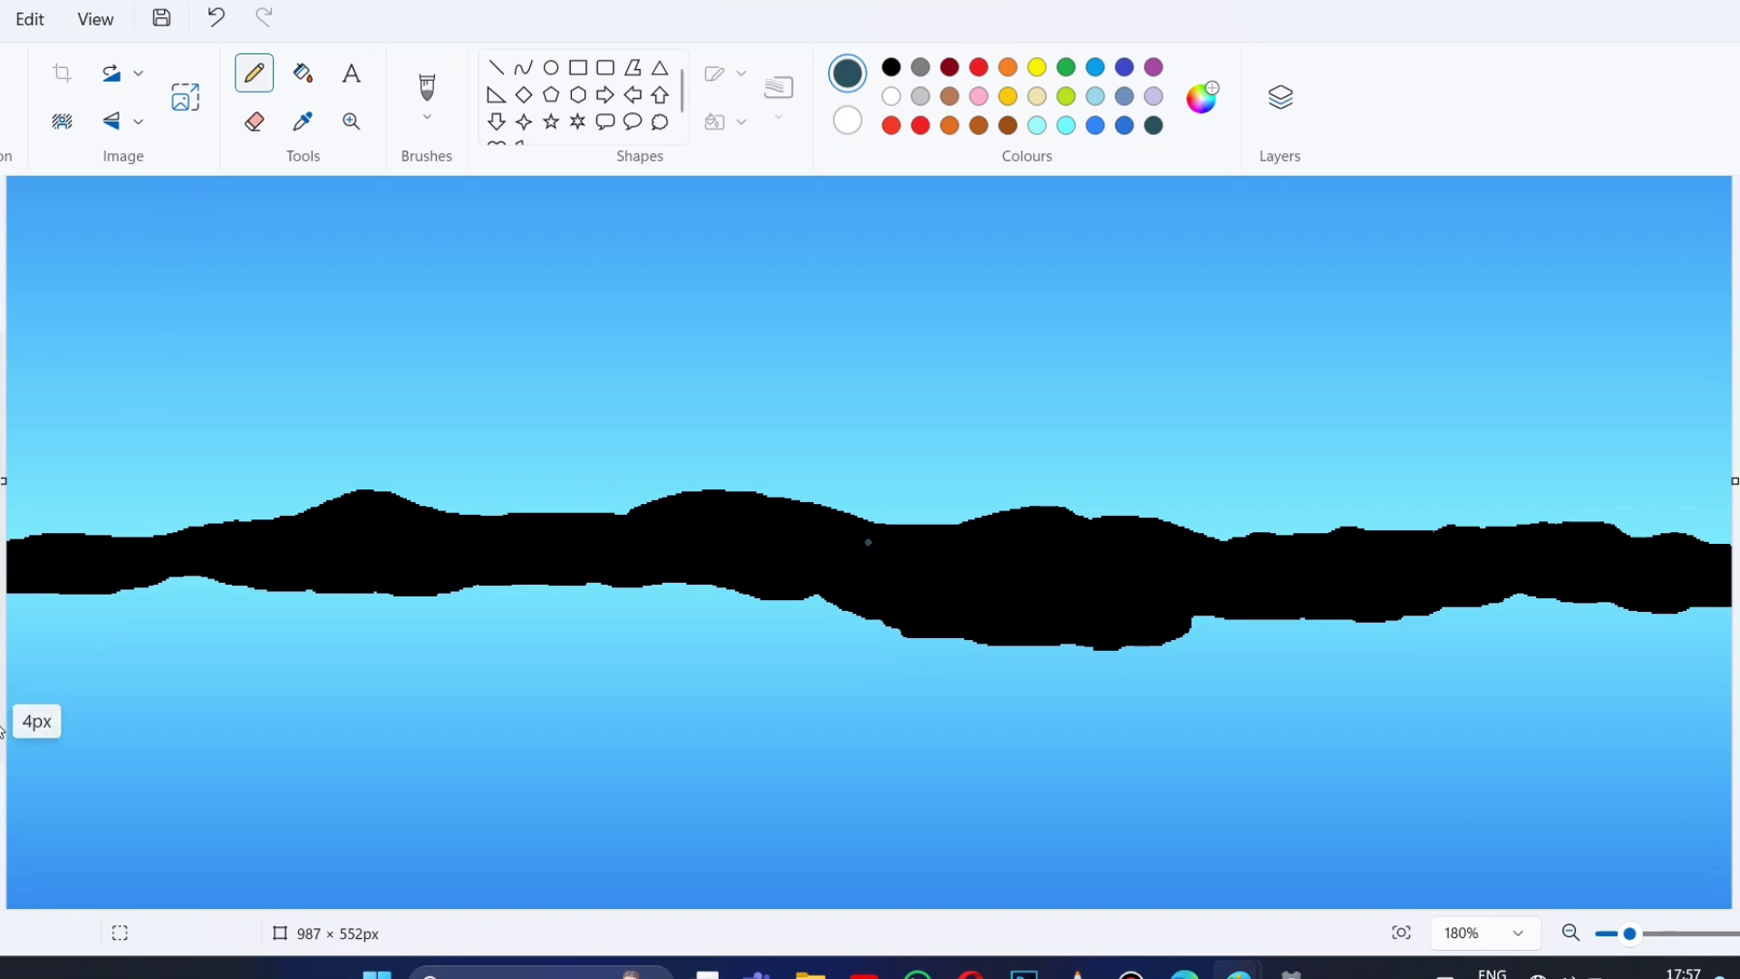
Draw a thin wavy dark teal line across the water below the hills, undoing the first partial stroke.
mouse_move(9, 627)
mouse_down()
mouse_move(202, 610)
mouse_move(352, 662)
mouse_up()
click(215, 17)
mouse_move(9, 641)
mouse_down()
mouse_move(206, 627)
mouse_move(357, 661)
mouse_move(625, 634)
mouse_move(943, 682)
mouse_move(1340, 675)
mouse_move(1532, 645)
mouse_move(1733, 665)
mouse_up()
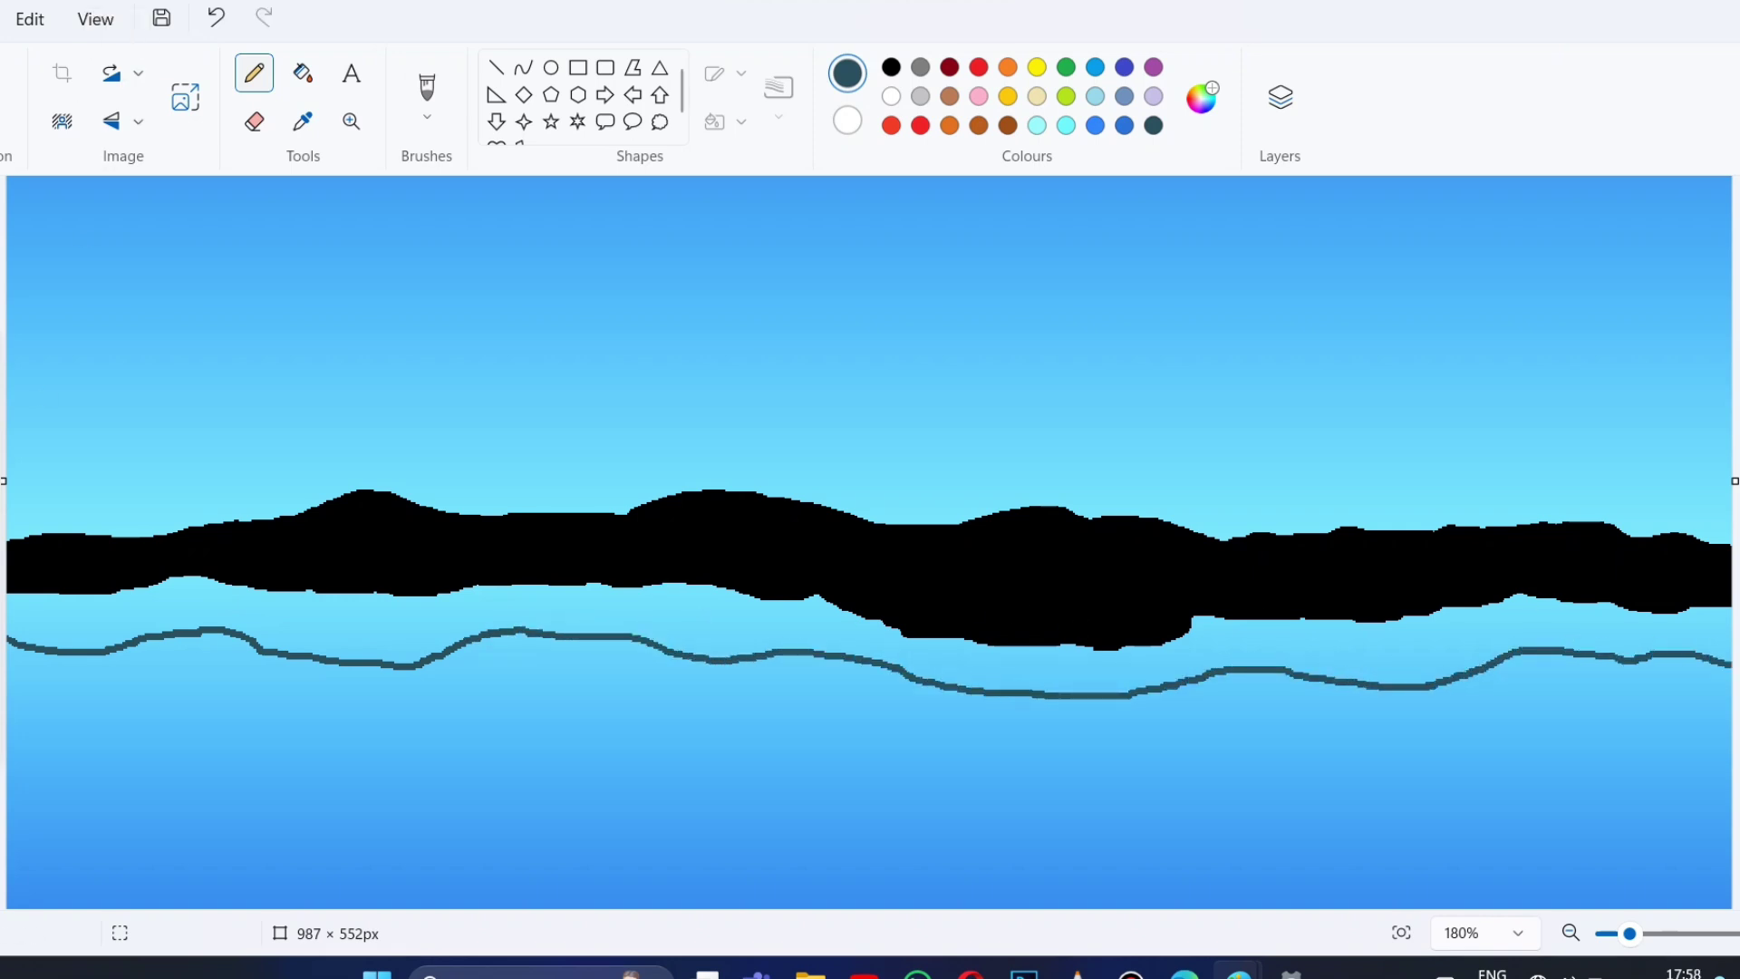
Start filling the water between the black hills and the teal outline with thick dark teal strokes.
drag(91, 616, 11, 616)
click(1035, 635)
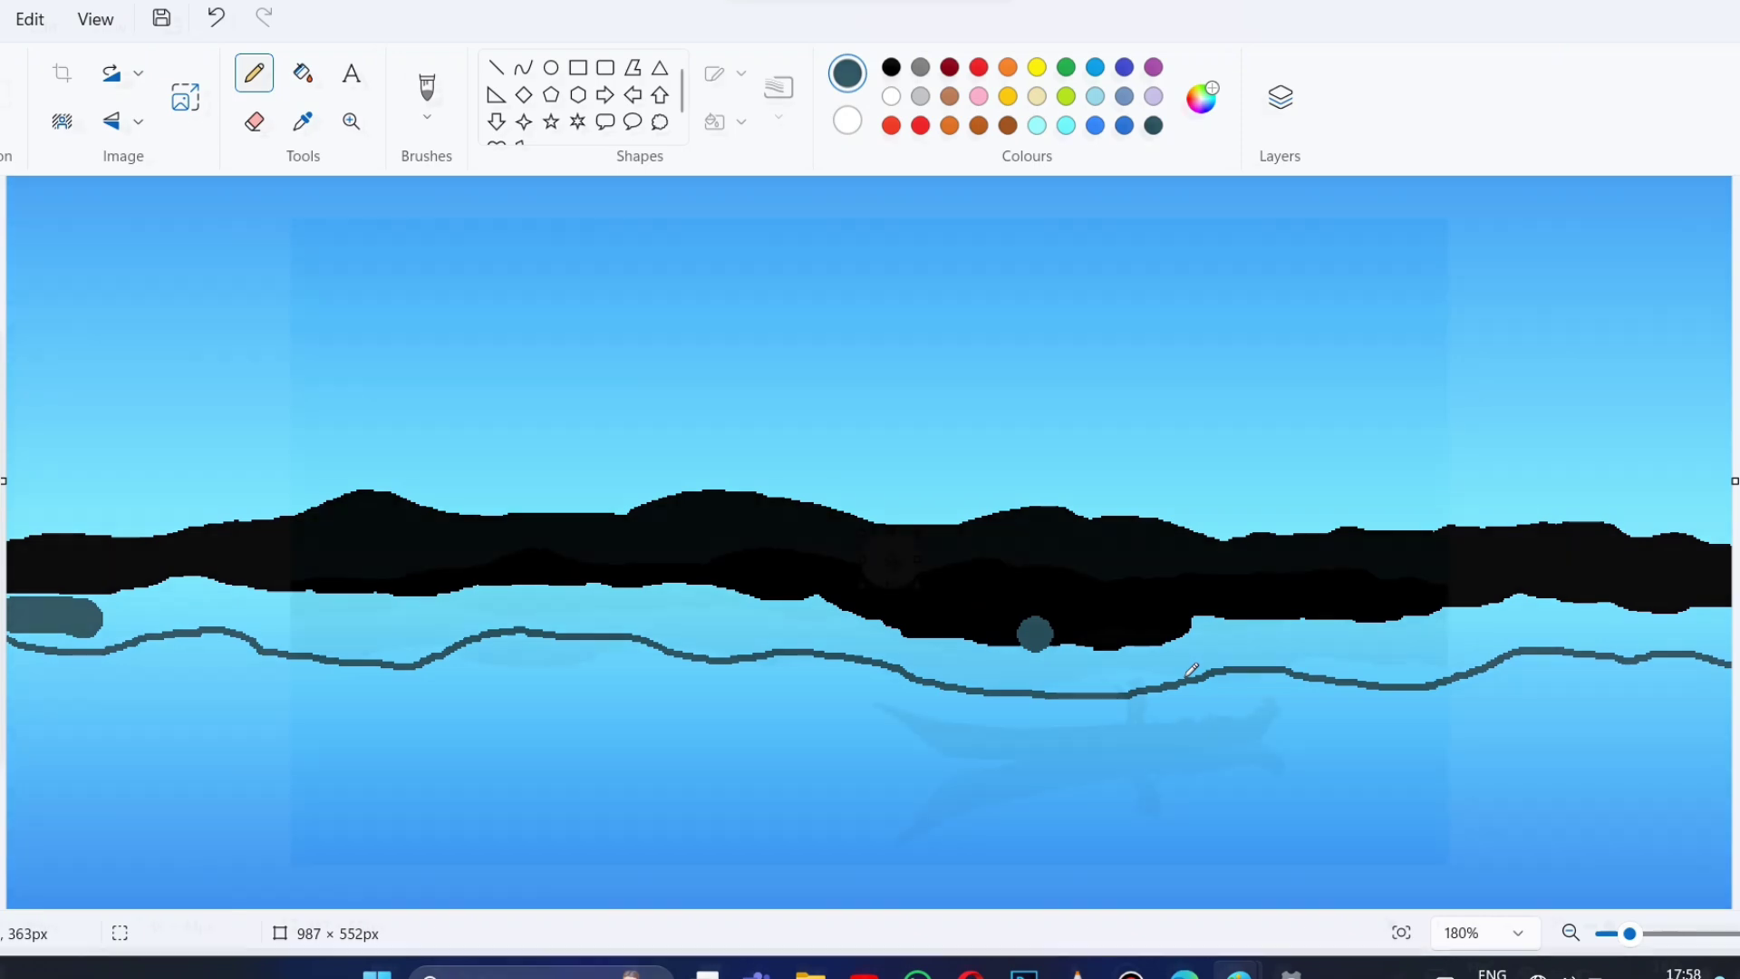